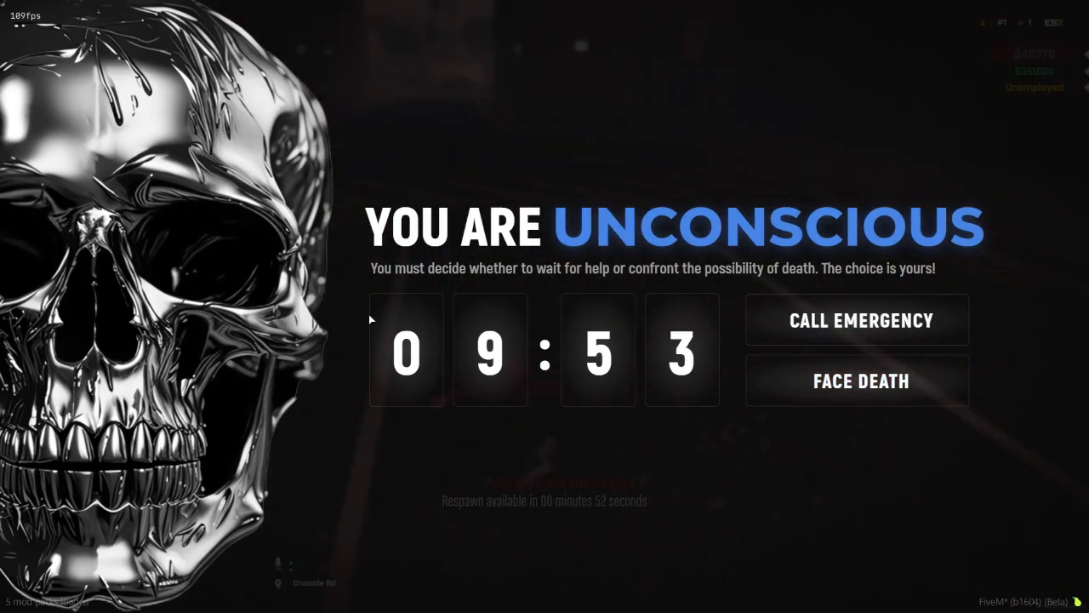
# Call for emergency help from the death screen and run the /revive command in the game chat
pyautogui.click(758, 317)
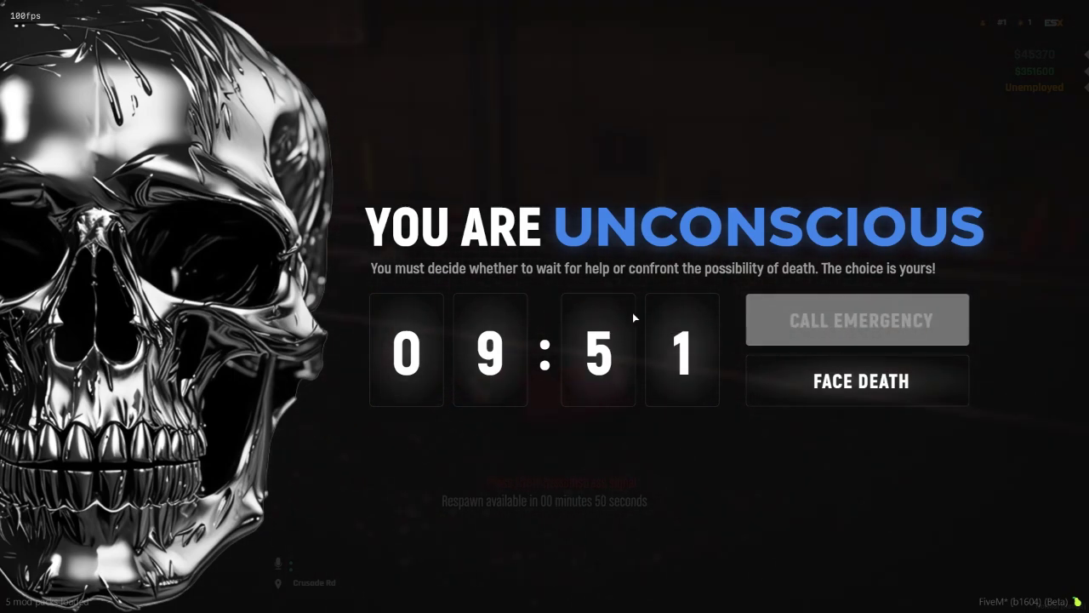
pyautogui.write('t/r')
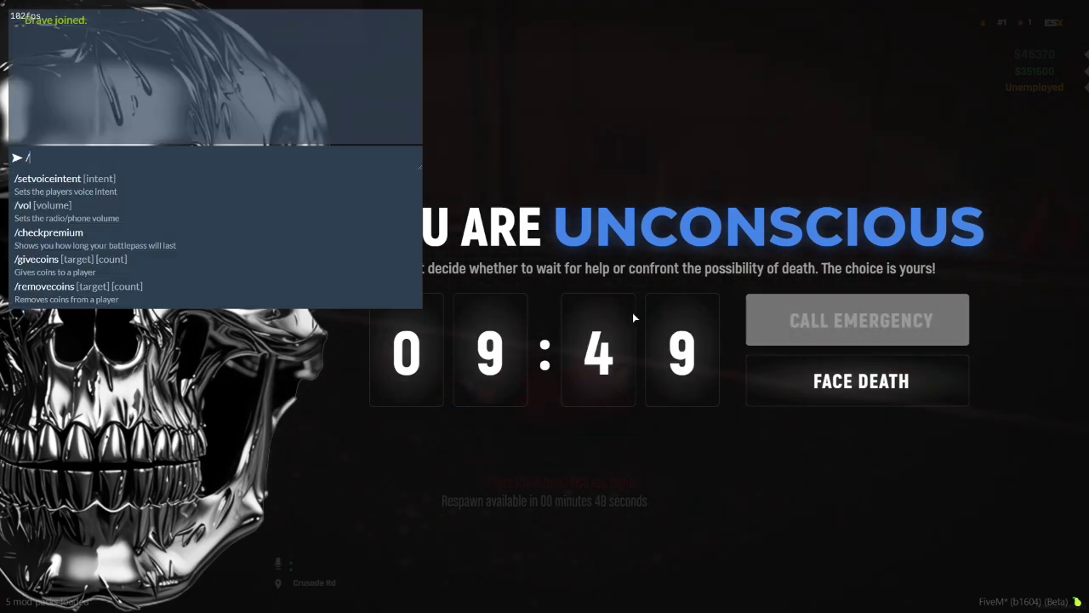
pyautogui.write('evi')
pyautogui.press('BackSpace')
pyautogui.press('BackSpace')
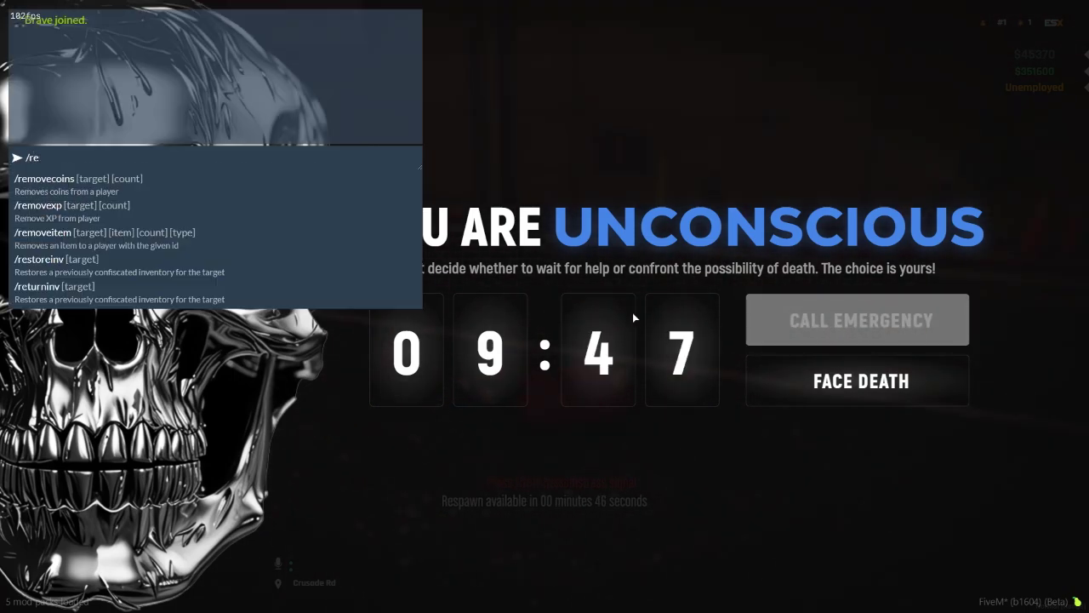
pyautogui.write('vive')
pyautogui.press('Return')
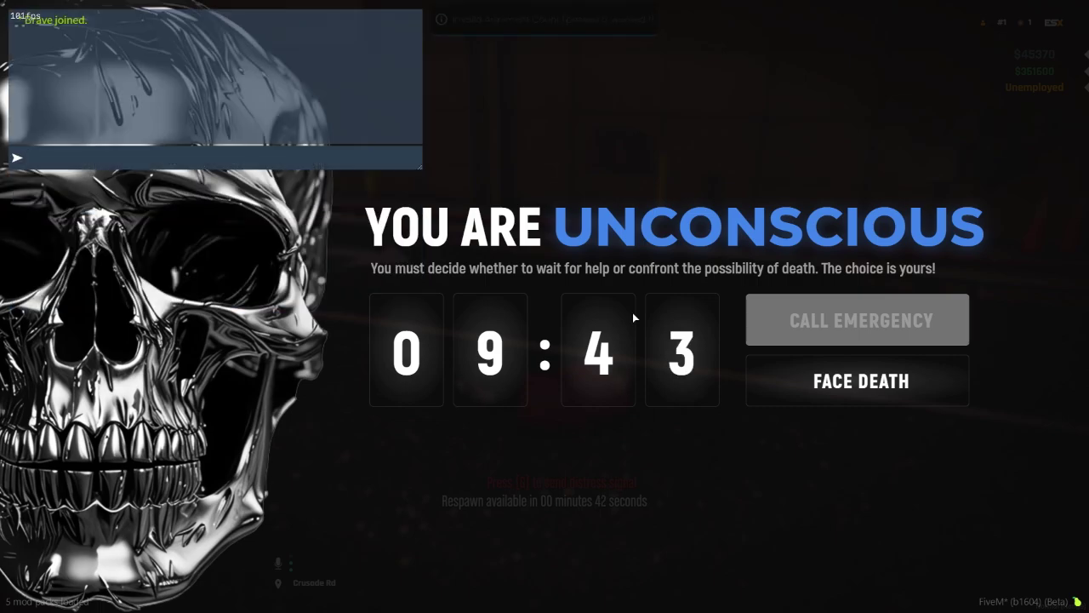
# Run /kill 1 in the game chat to bring up the death screen
pyautogui.write('/kill 1')
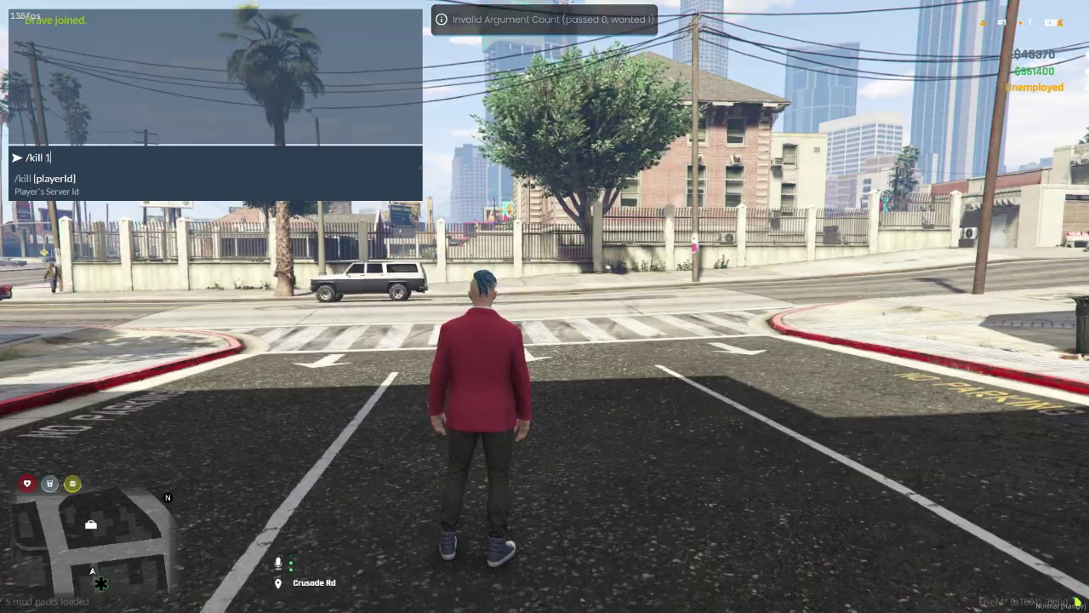
pyautogui.press('Return')
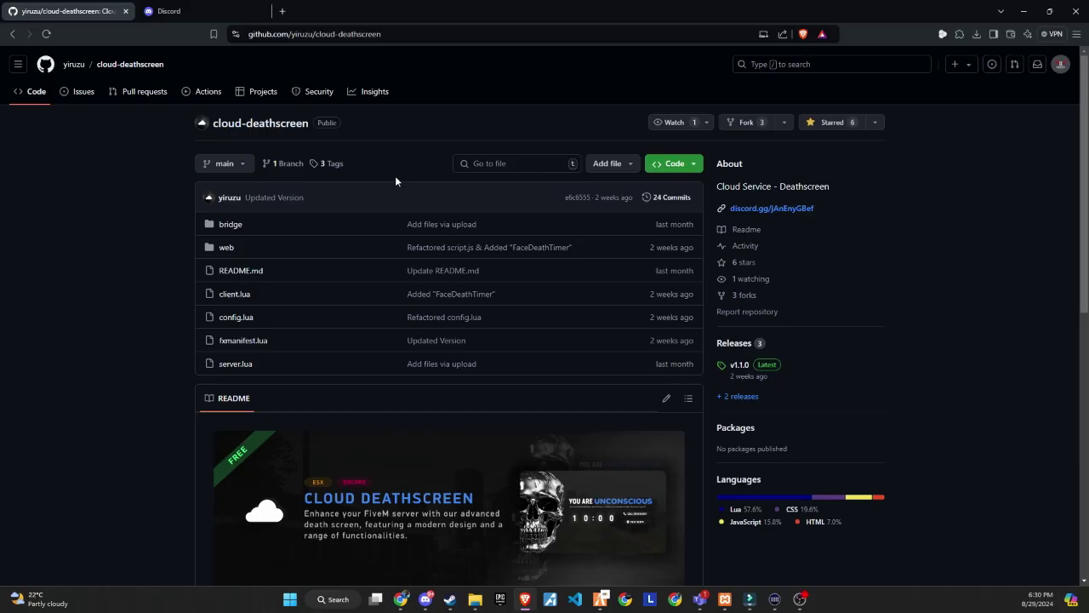
# Switch to the browser and download the cloud-deathscreen GitHub repository as cloud-deathscreen-main.zip
pyautogui.scroll(-3, 395, 176)
pyautogui.scroll(3, 397, 182)
pyautogui.click(674, 165)
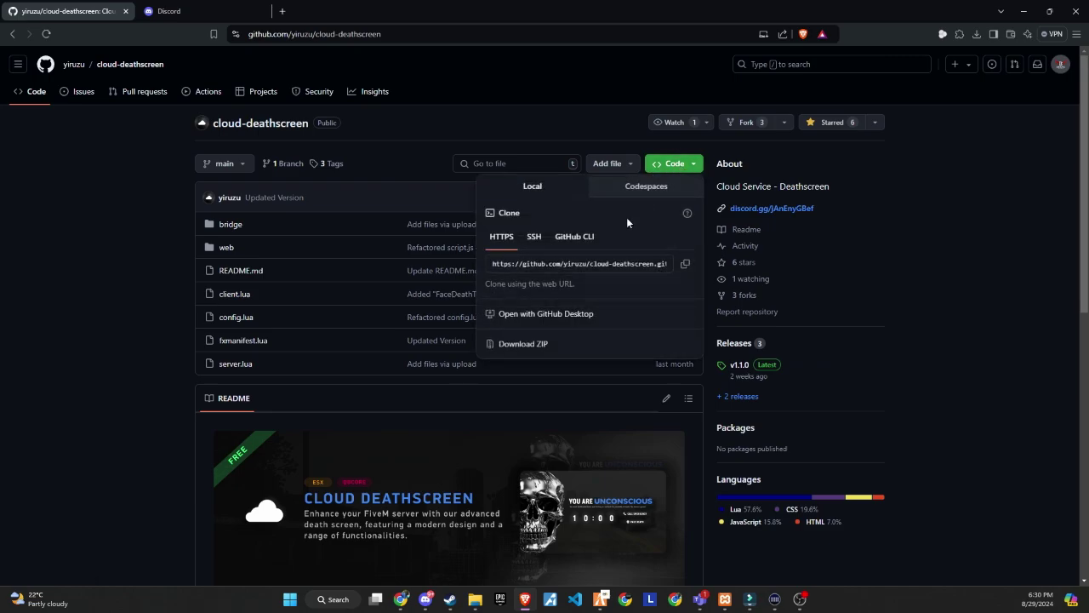
pyautogui.click(568, 345)
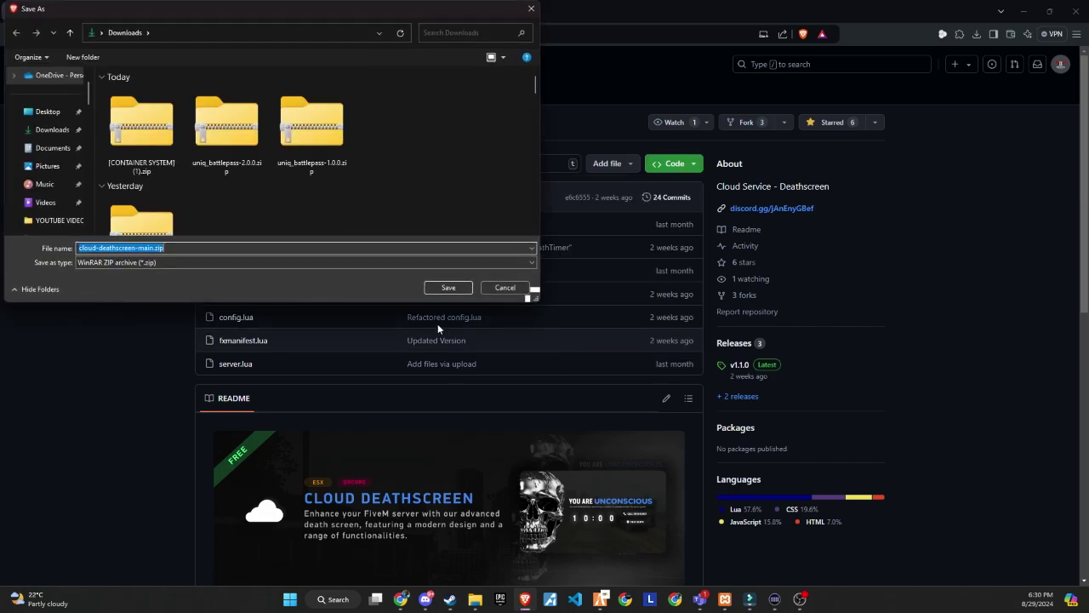
pyautogui.click(442, 283)
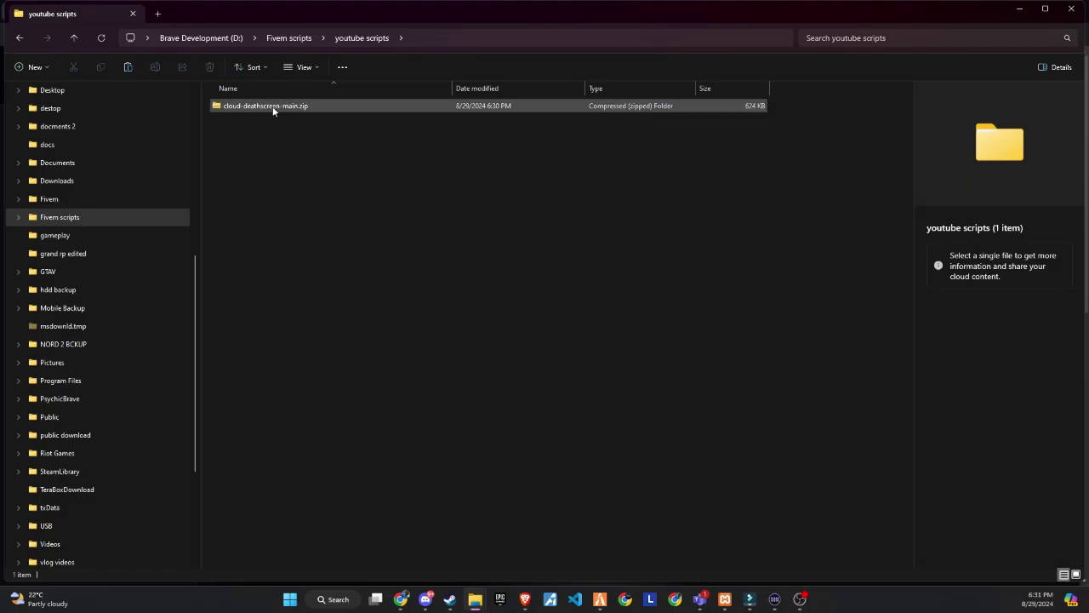
# Extract cloud-deathscreen-main.zip with WinRAR directly into the youtube scripts folder in File Explorer
pyautogui.click(272, 106)
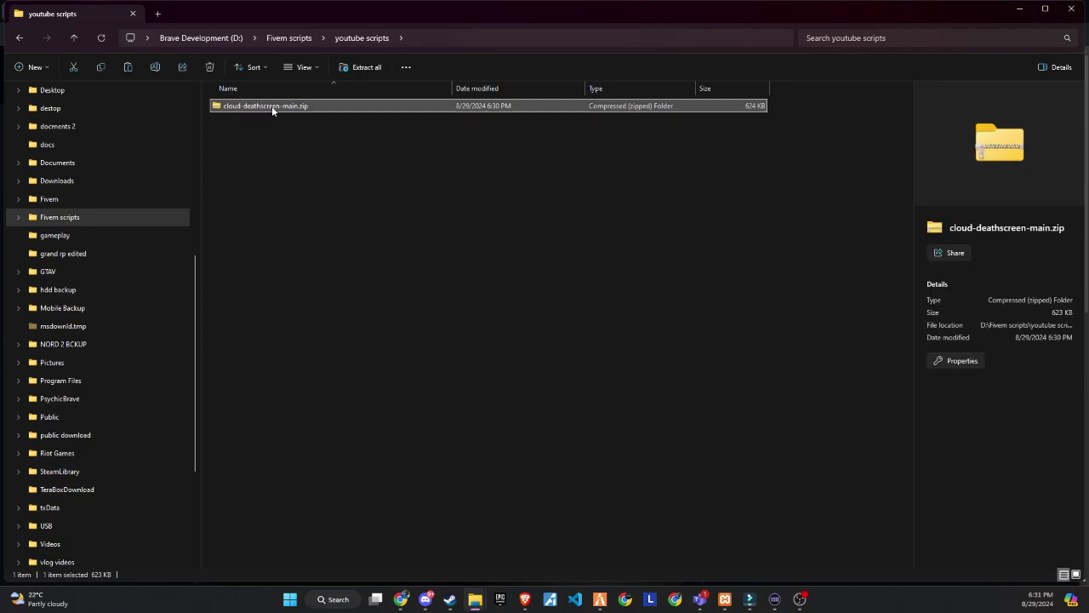
pyautogui.rightClick(271, 106)
pyautogui.moveTo(377, 368)
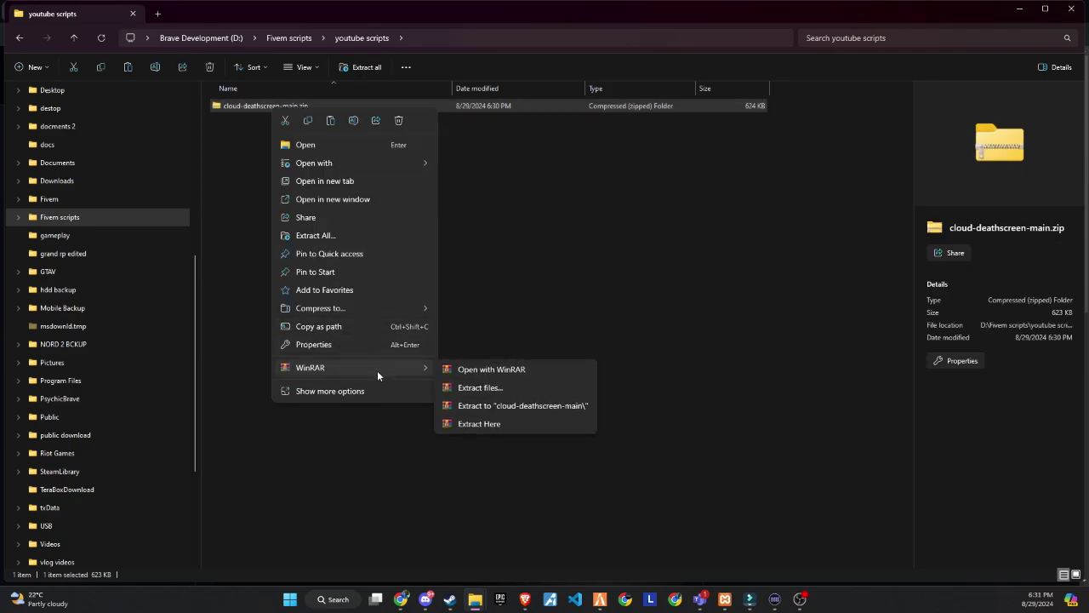
pyautogui.click(484, 423)
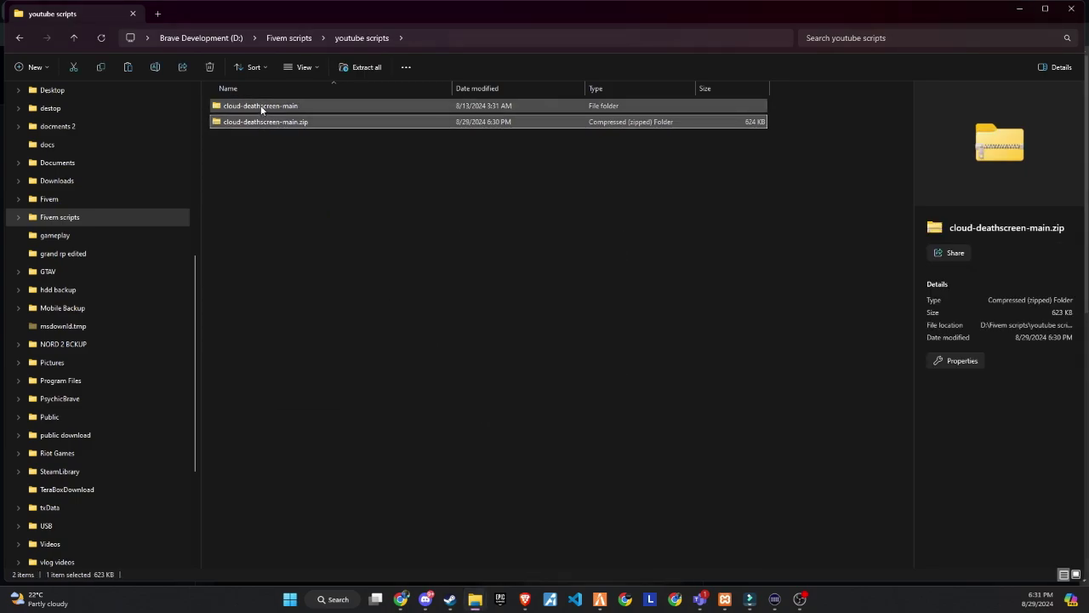
# Copy the cloud-deathscreen-main folder into the [v1] resources folder of the ESXLegacy_BC5039.base server under Fivem's txData
pyautogui.click(260, 107)
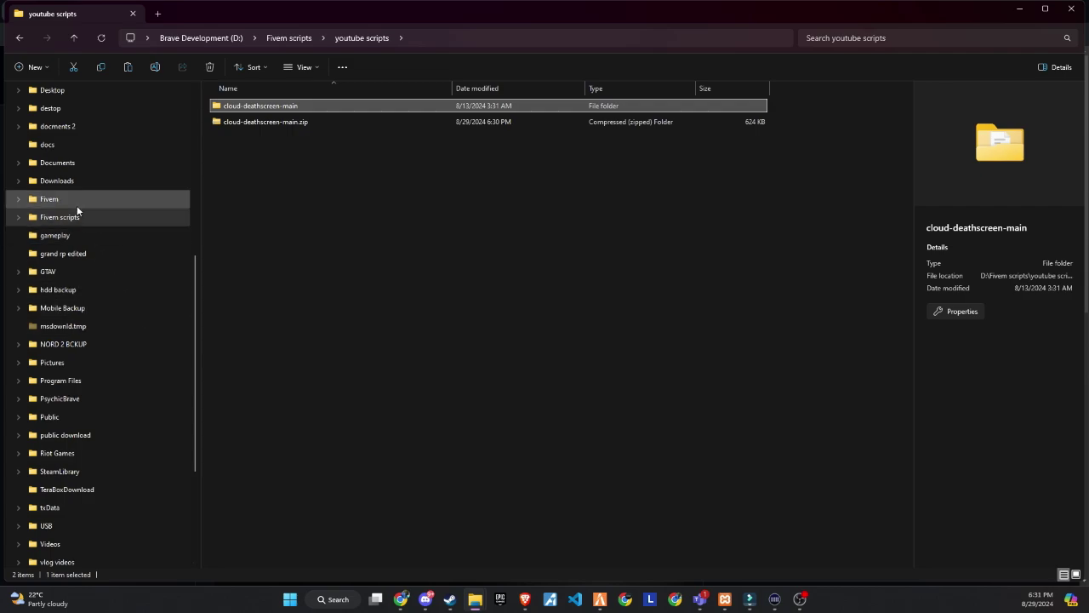
pyautogui.click(77, 199)
pyautogui.doubleClick(277, 135)
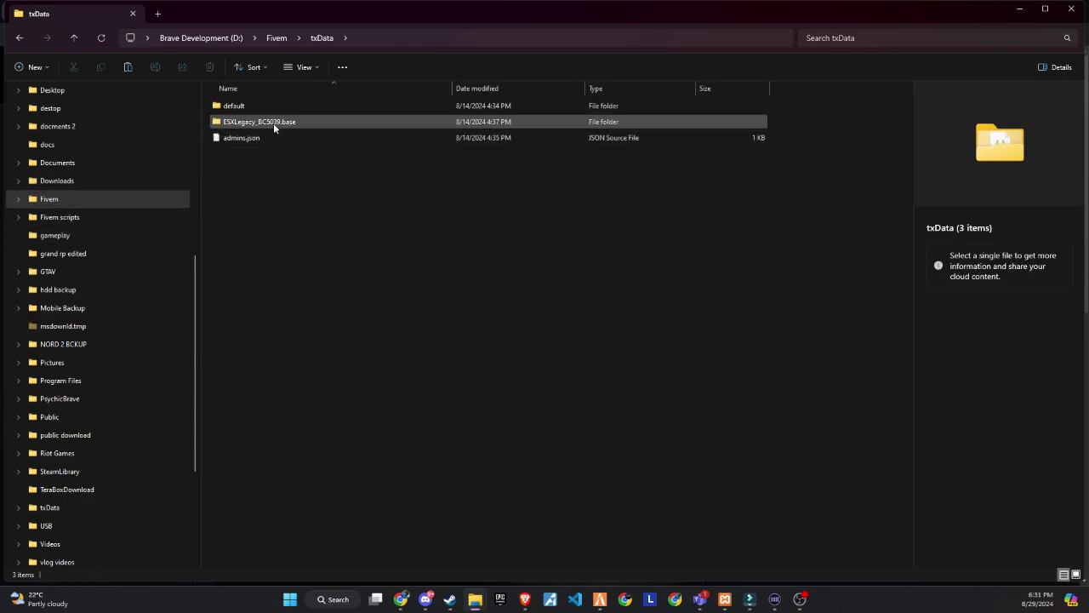
pyautogui.doubleClick(273, 122)
pyautogui.doubleClick(271, 124)
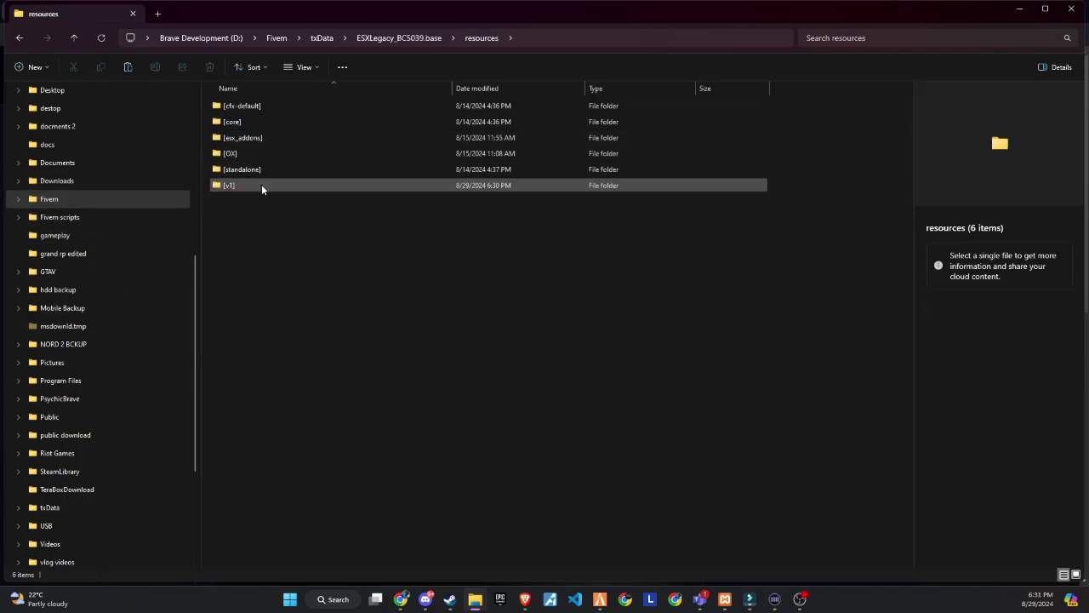
pyautogui.doubleClick(261, 185)
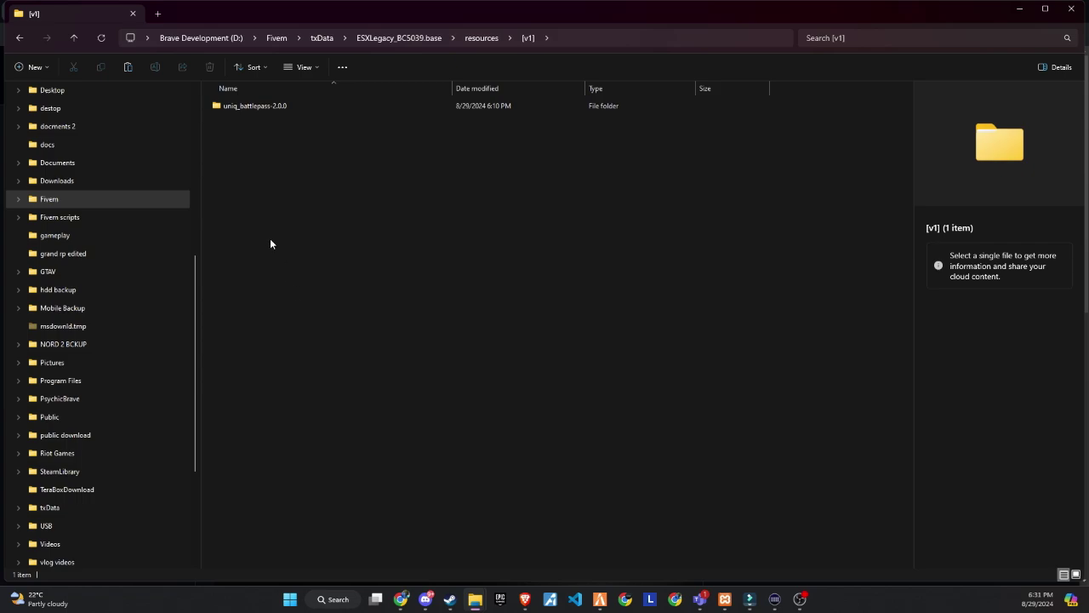
# Rename the copied cloud-deathscreen-main folder in [v1] to cloud-deathscreen
pyautogui.rightClick(259, 125)
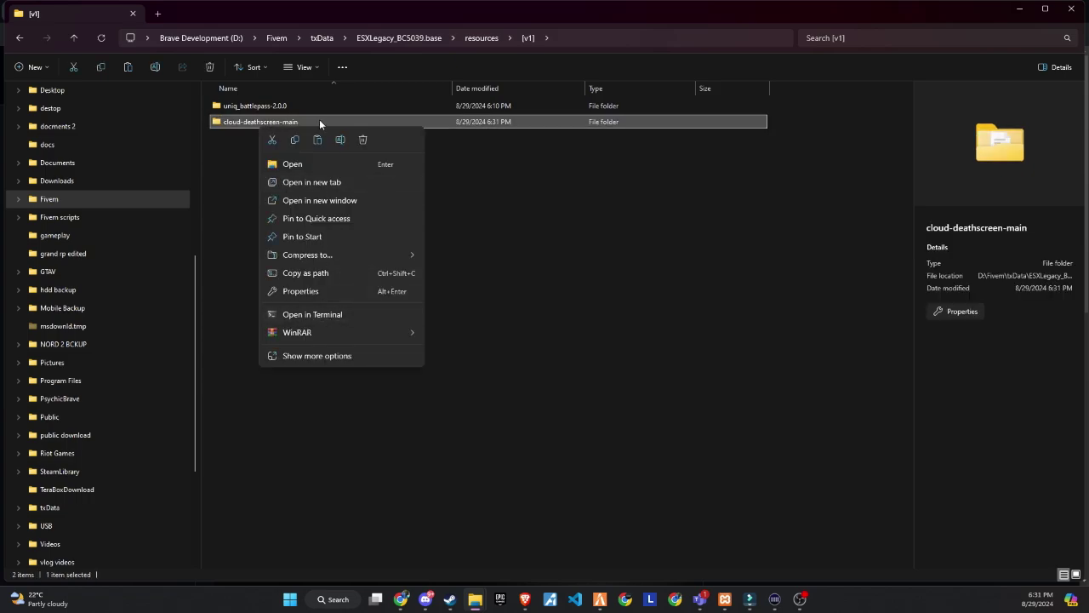
pyautogui.click(340, 138)
pyautogui.press('End')
pyautogui.press('BackSpace')
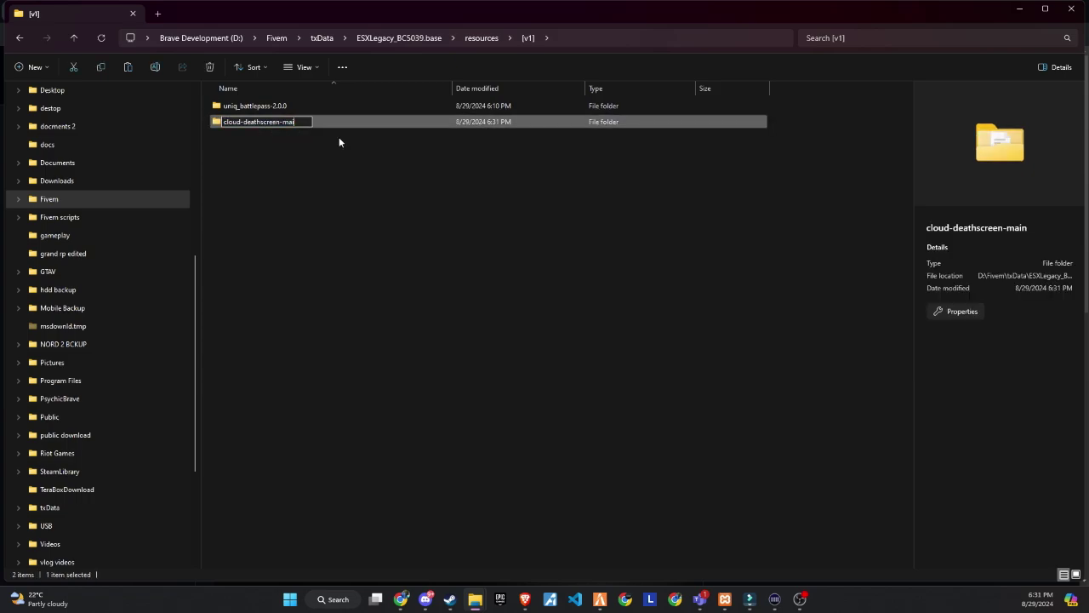
pyautogui.press('BackSpace')
pyautogui.press('BackSpace')
pyautogui.press('BackSpace')
pyautogui.press('BackSpace')
pyautogui.press('Return')
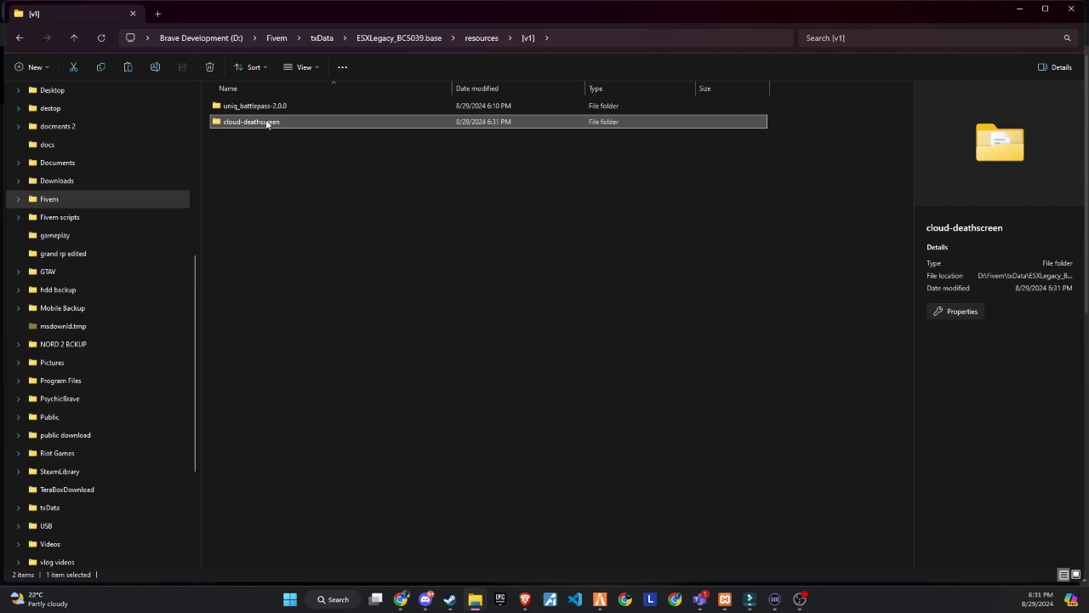
# Open config.lua from the cloud-deathscreen folder in the code editor and change the Voice setting to false
pyautogui.doubleClick(267, 123)
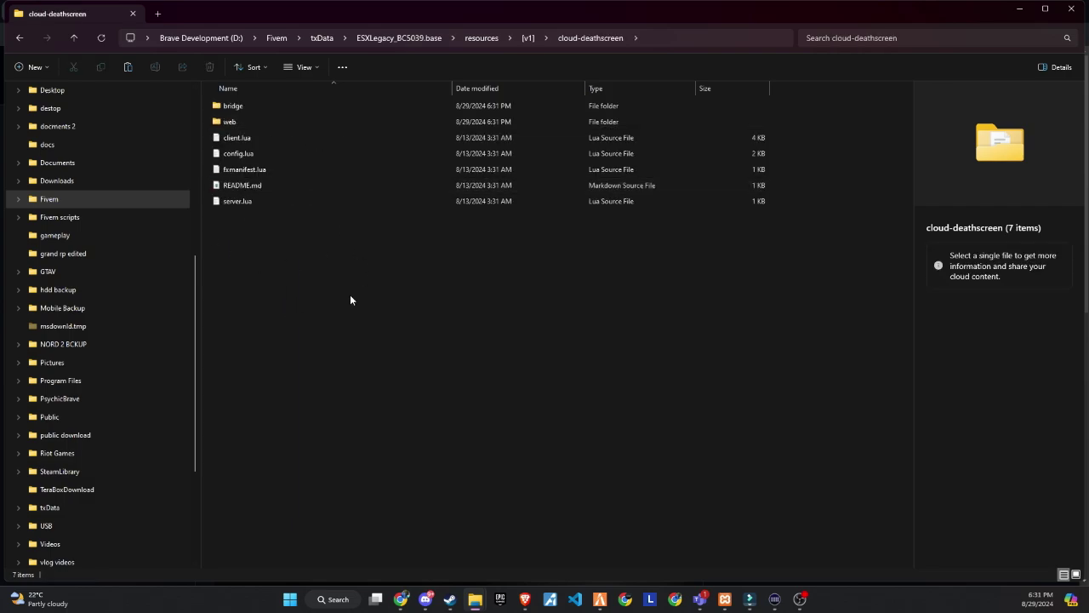
pyautogui.doubleClick(238, 154)
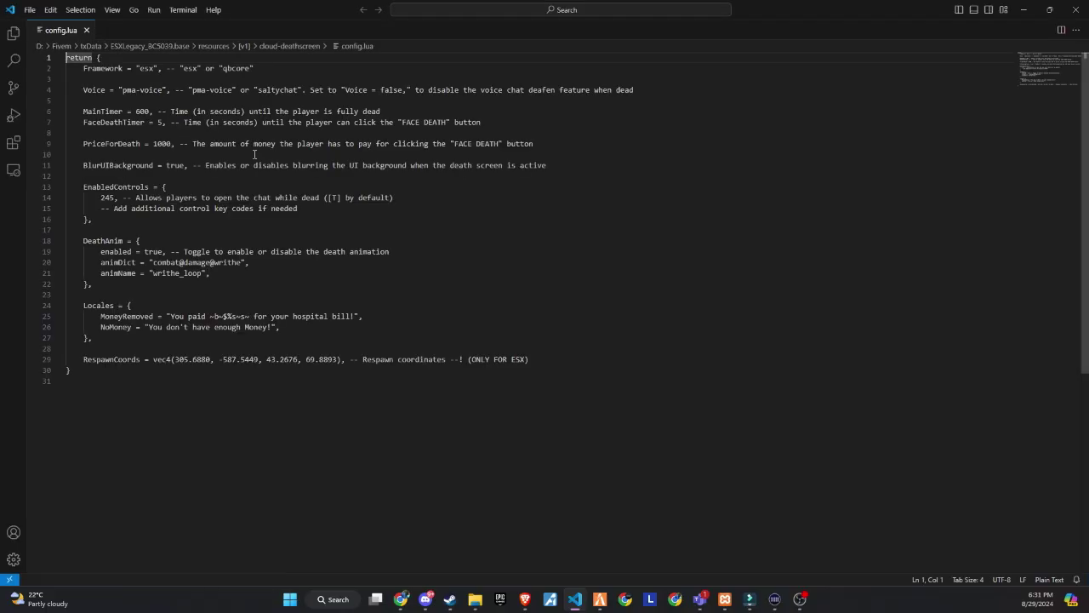
pyautogui.moveTo(192, 90); pyautogui.dragTo(423, 89)
pyautogui.click(160, 77)
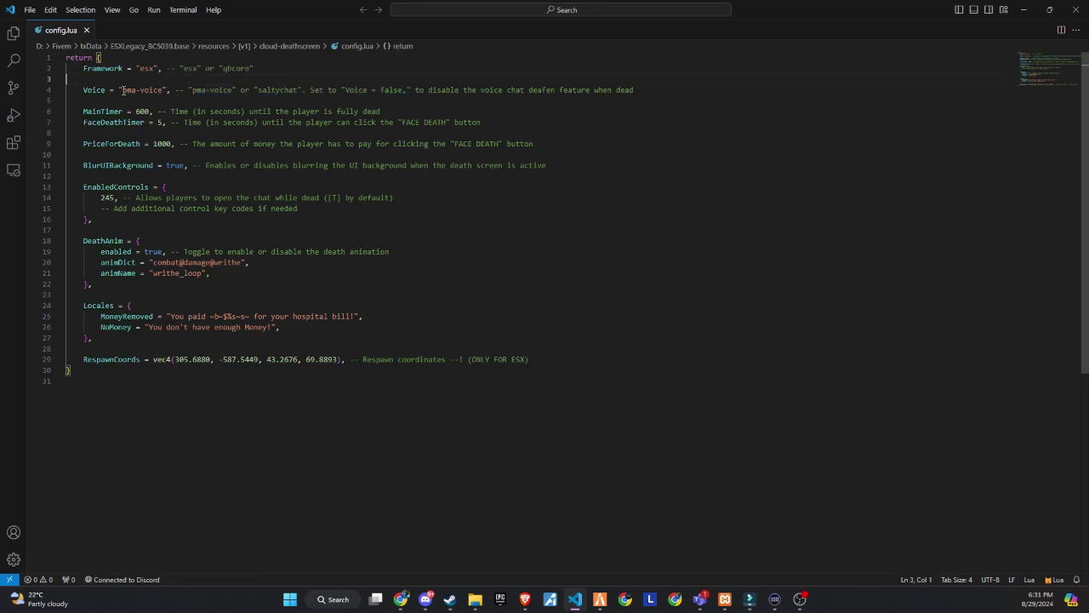
pyautogui.moveTo(123, 90); pyautogui.dragTo(162, 94)
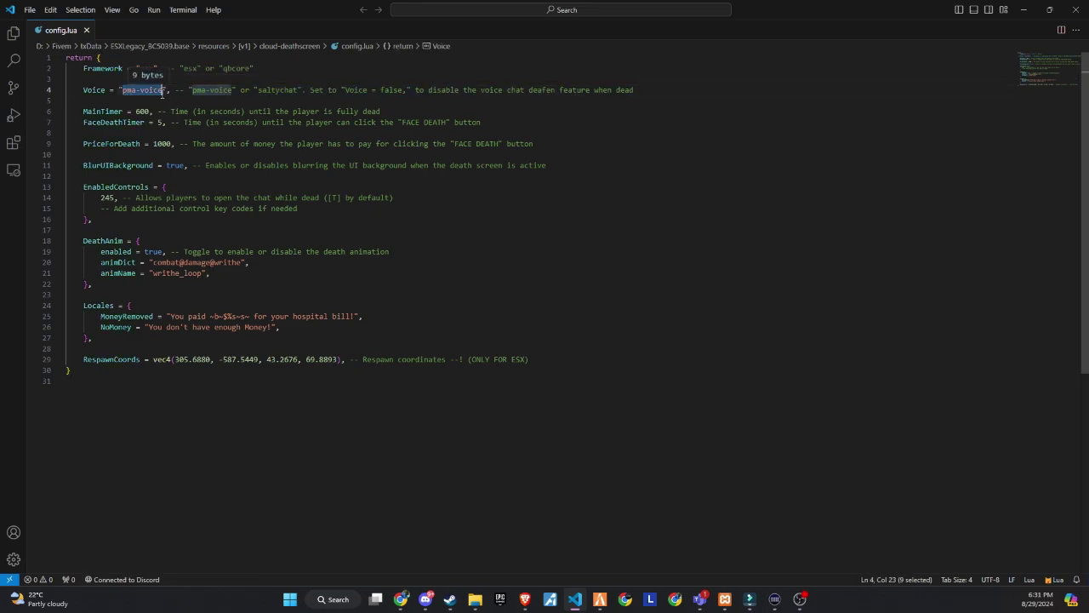
pyautogui.write('false')
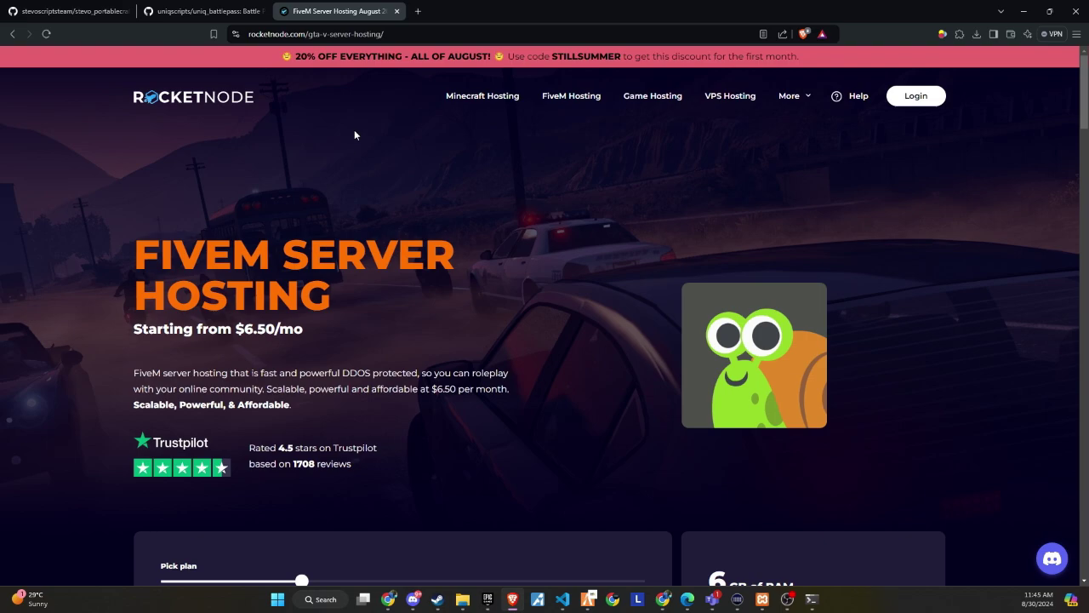
# Review RocketNode's FiveM server hosting page in the browser, covering the plan picker, features, setup walkthrough and frequently asked questions
pyautogui.scroll(-3, 241, 167)
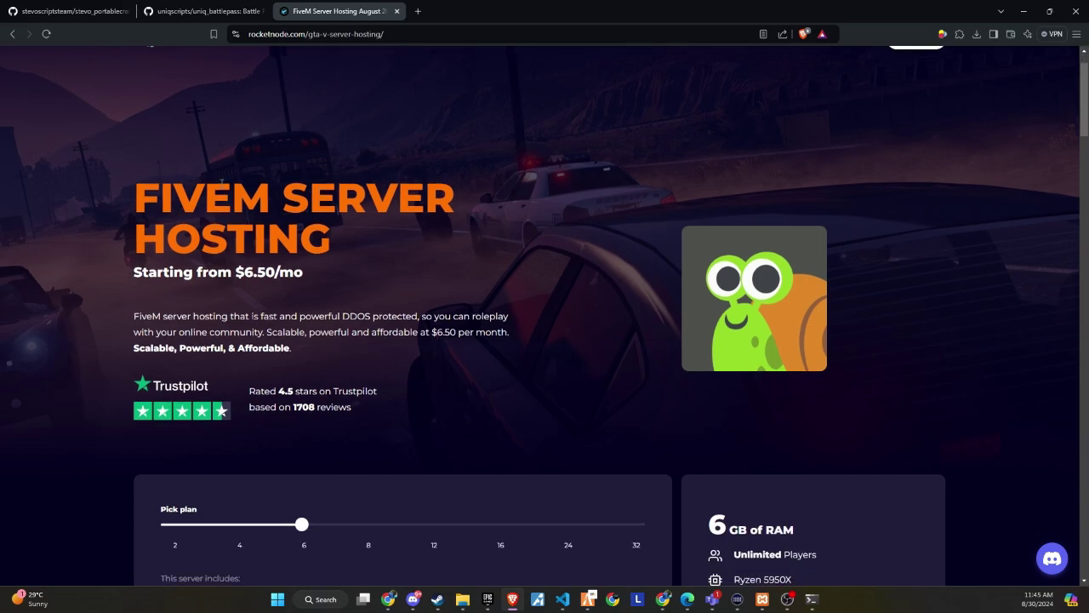
pyautogui.scroll(-3, 220, 187)
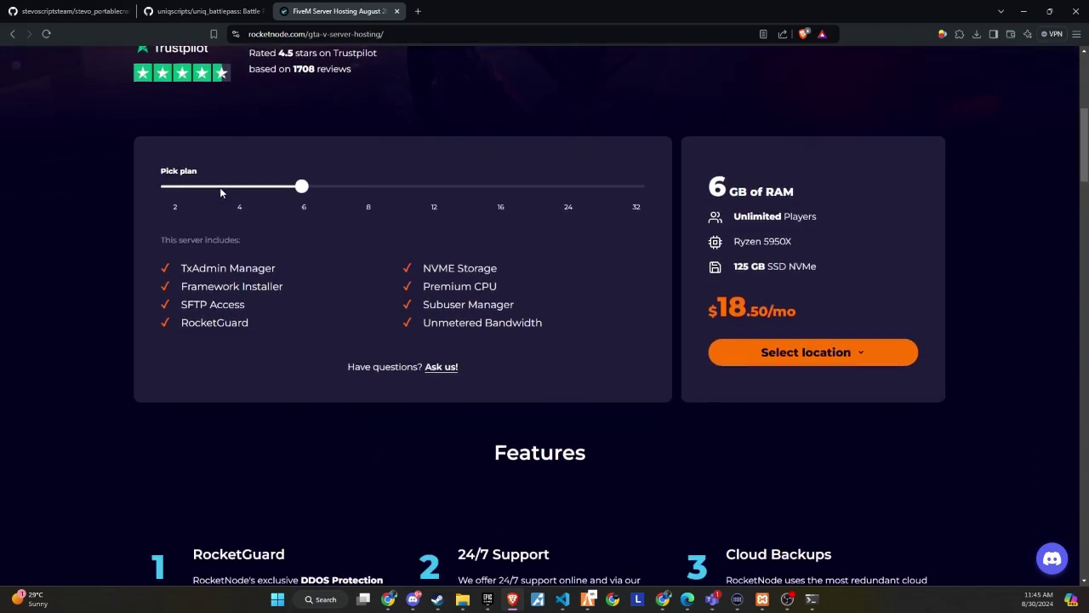
pyautogui.scroll(-5, 220, 190)
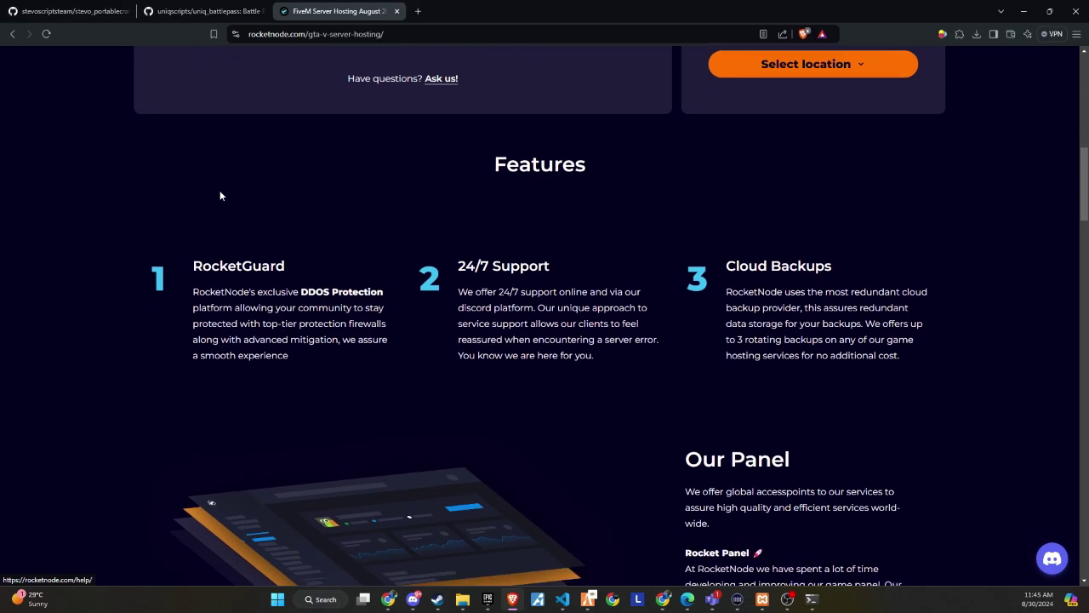
pyautogui.scroll(-5, 218, 200)
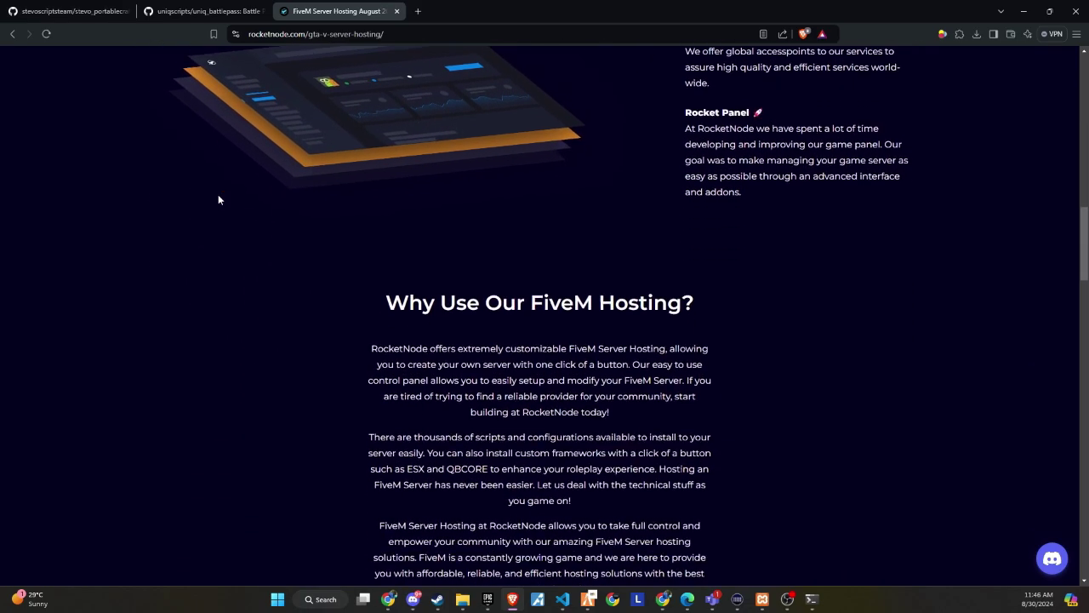
pyautogui.scroll(-8, 217, 203)
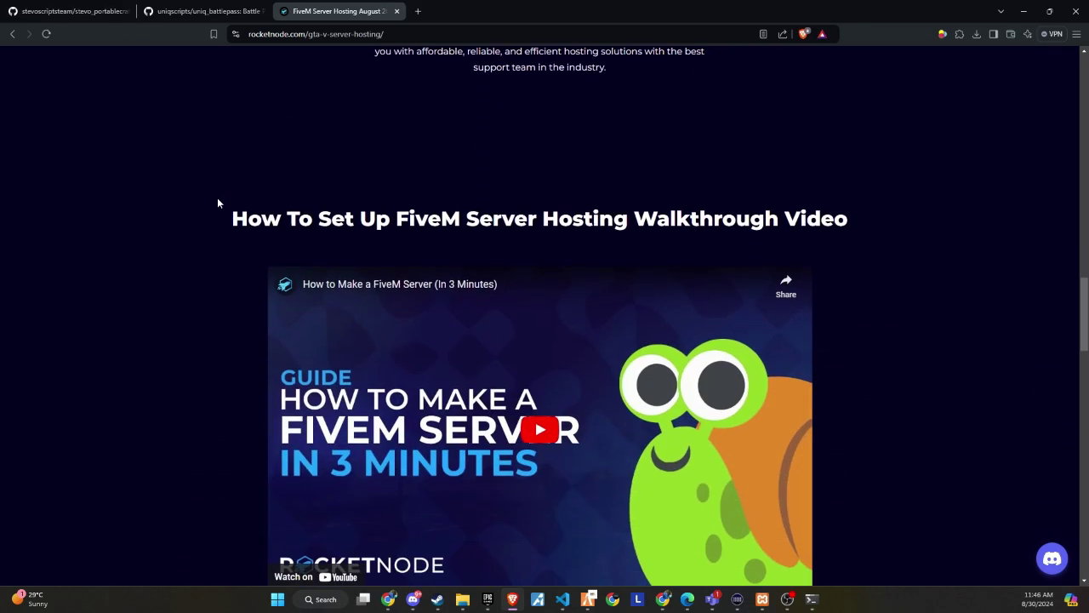
pyautogui.scroll(-7, 217, 202)
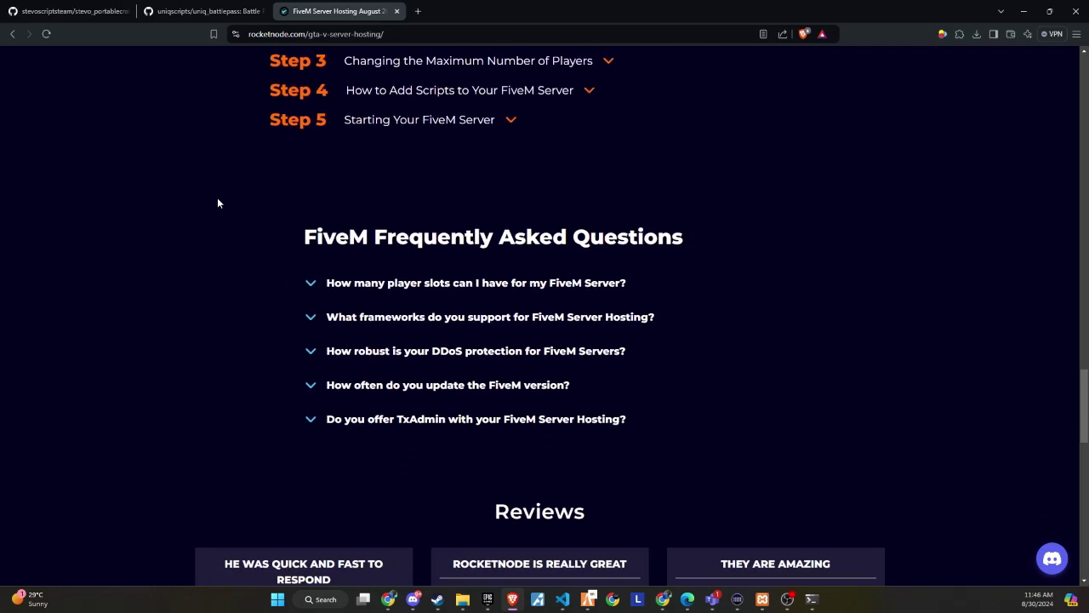
pyautogui.scroll(17, 218, 204)
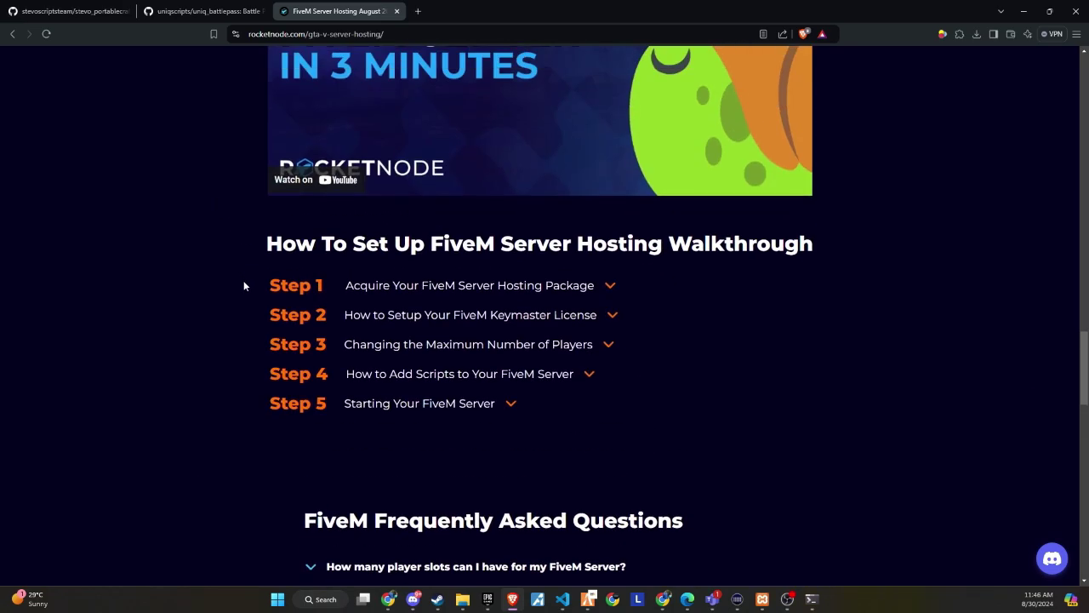
pyautogui.scroll(11, 242, 313)
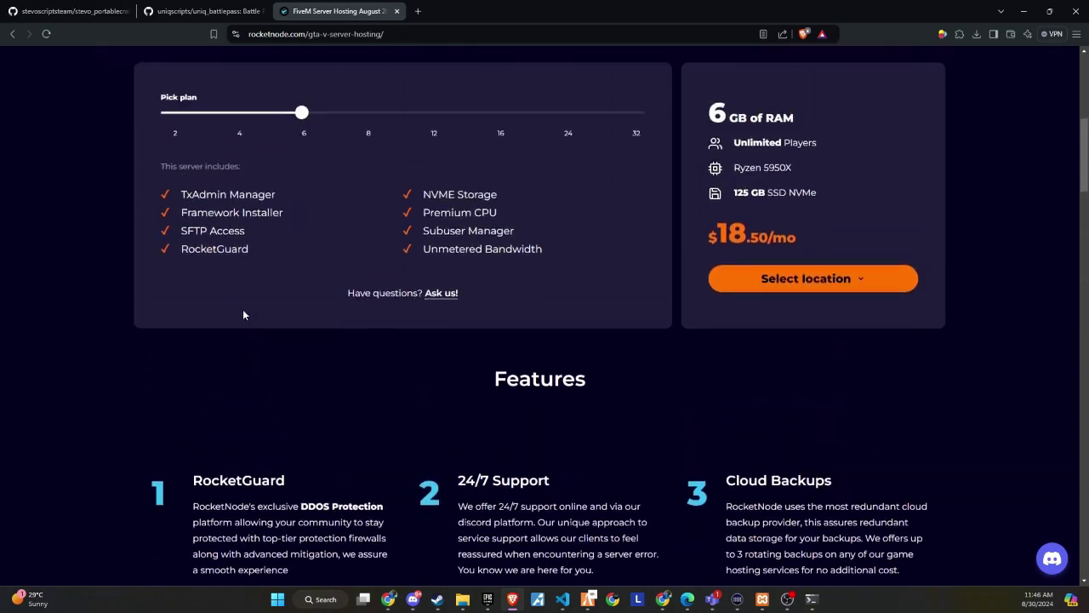
pyautogui.scroll(1, 242, 313)
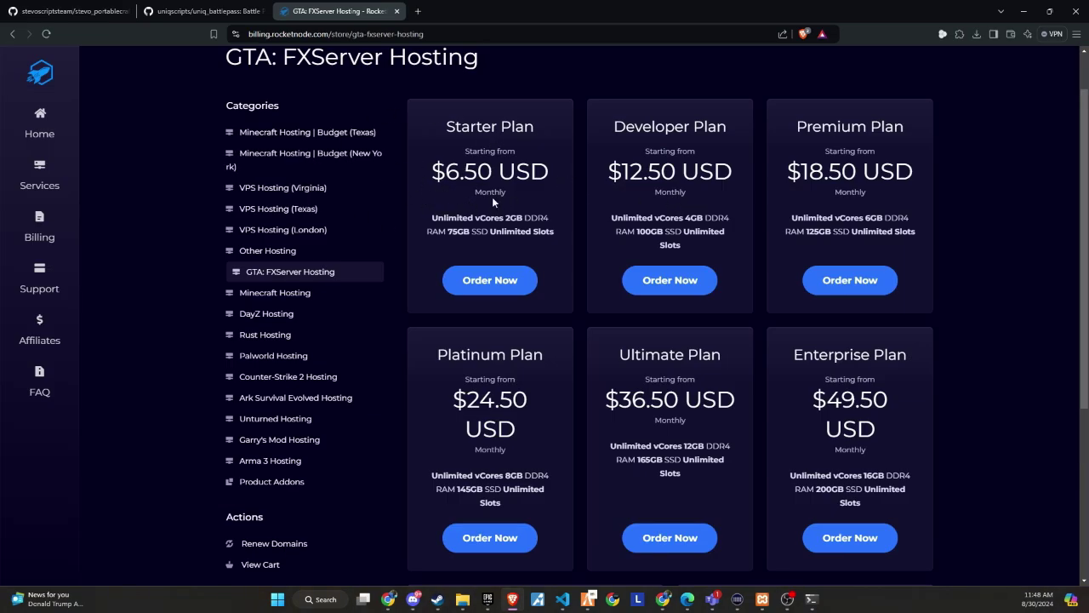
# Compare the GTA: FXServer Hosting plans in the RocketNode store, from the Starter Plan to the God Plan
pyautogui.scroll(-3, 502, 213)
pyautogui.scroll(2, 501, 212)
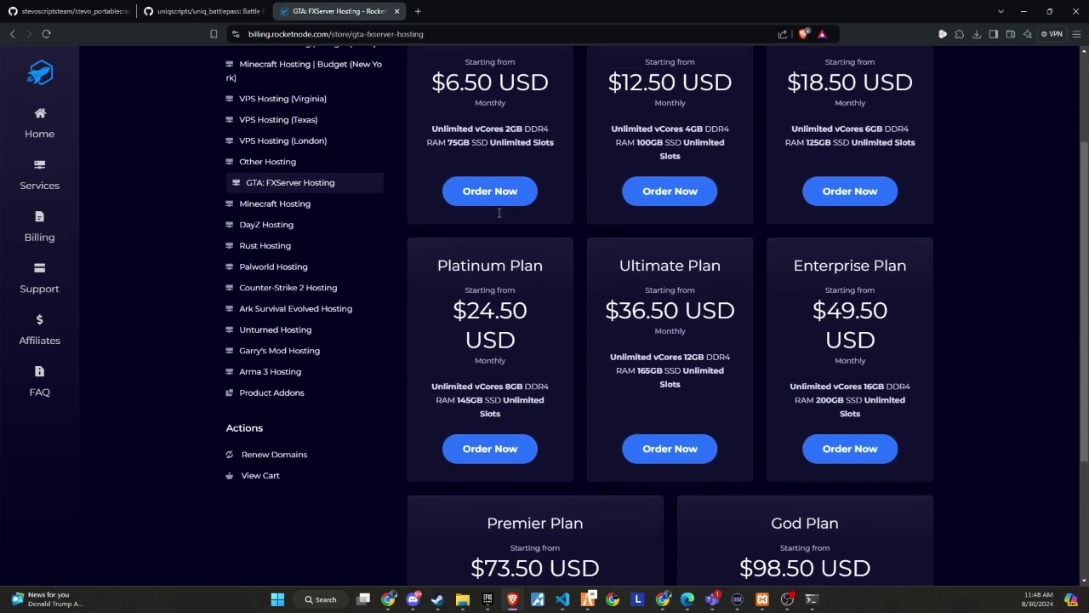
pyautogui.scroll(1, 499, 215)
pyautogui.scroll(-3, 494, 216)
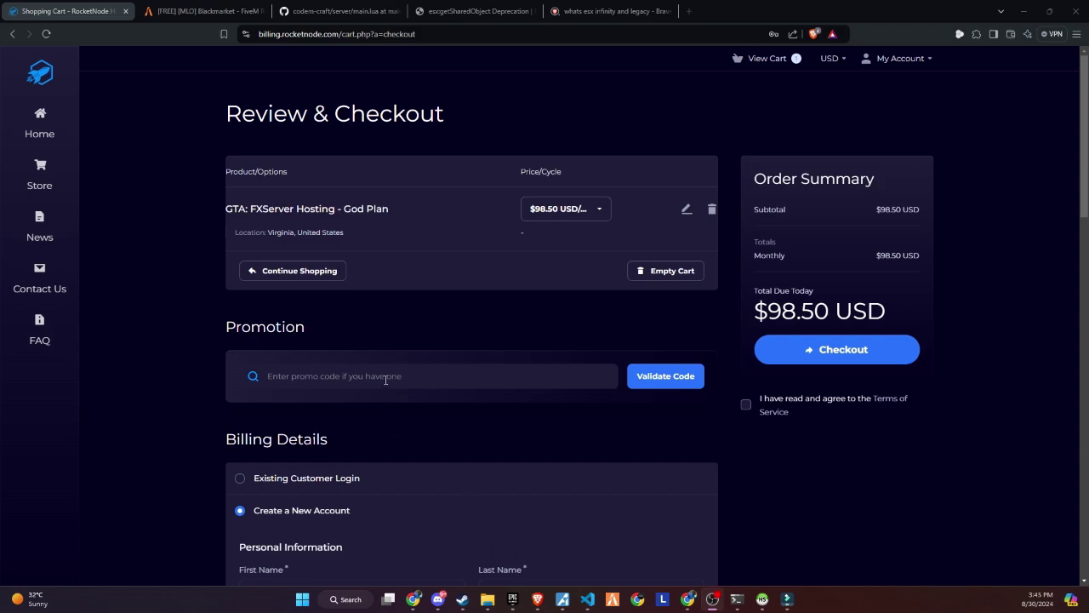
# Apply the promo code BRAVE25 to the GTA: FXServer Hosting God Plan order and check the discount in the order summary
pyautogui.click(385, 380)
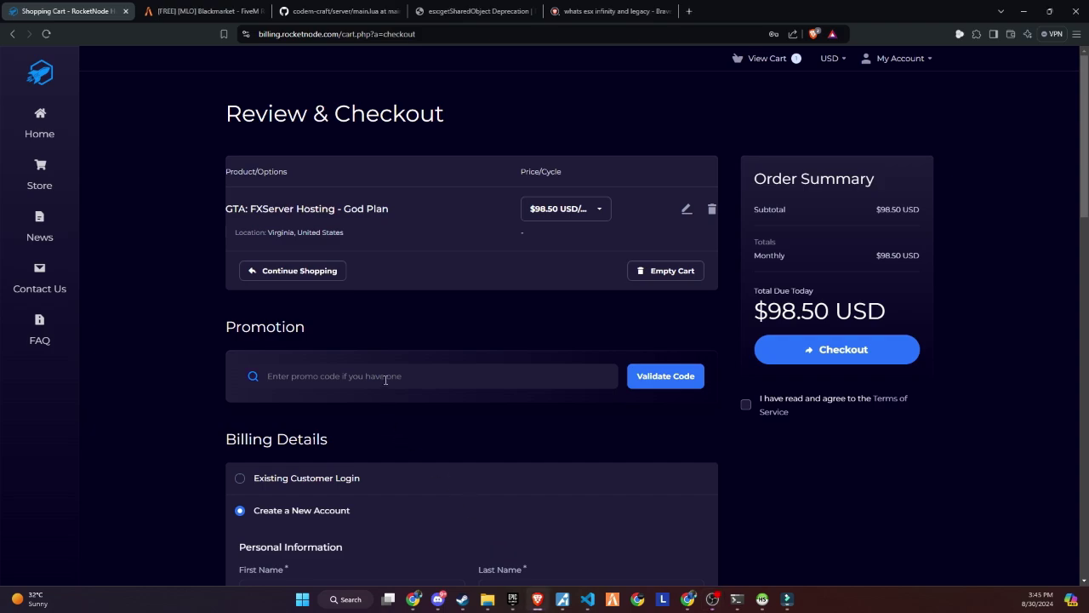
pyautogui.write('BRAVE25')
pyautogui.click(666, 376)
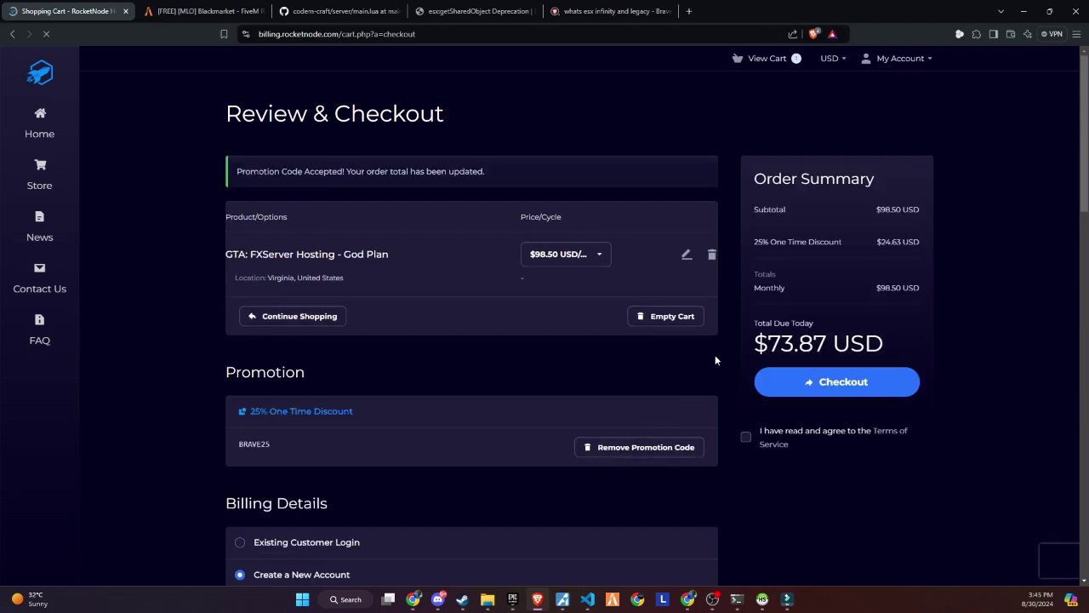
pyautogui.moveTo(791, 243); pyautogui.dragTo(906, 242)
pyautogui.click(858, 270)
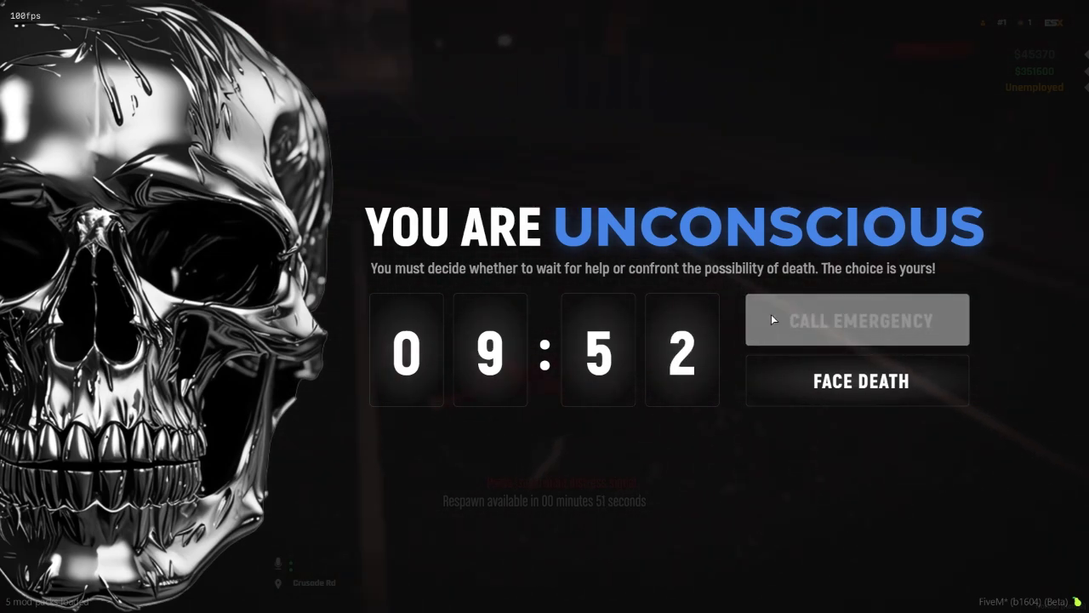
# Choose Face Death on the unconscious screen in FiveM
pyautogui.click(798, 385)
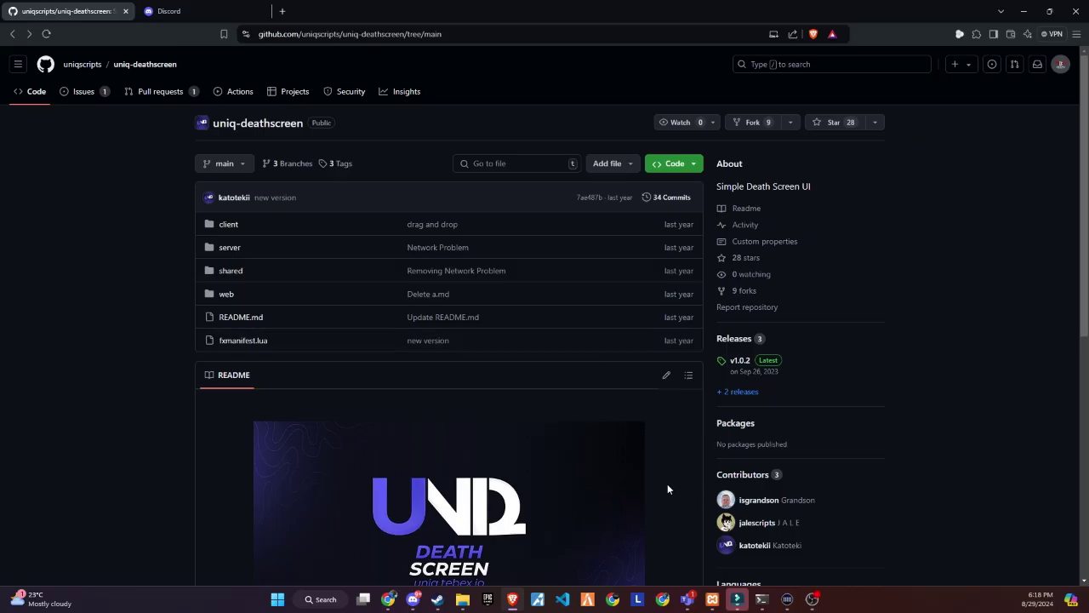
# Download the uniq-deathscreen repository from GitHub as a ZIP file
pyautogui.click(673, 163)
pyautogui.click(596, 346)
pyautogui.press('Return')
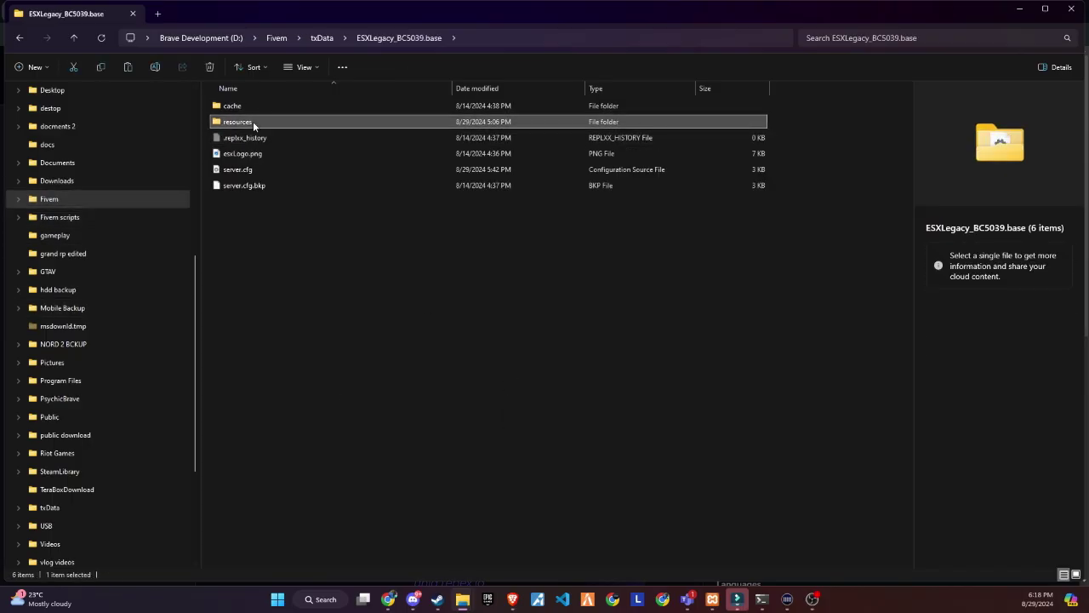
# Paste the downloaded script folder into the server's resources\[v1] folder and rename it uniq-deathscreen
pyautogui.doubleClick(253, 121)
pyautogui.doubleClick(269, 170)
pyautogui.hotkey('ctrl', 'v')
pyautogui.press('F2')
pyautogui.press('End')
pyautogui.press('BackSpace')
pyautogui.press('BackSpace')
pyautogui.press('BackSpace')
pyautogui.press('BackSpace')
pyautogui.press('BackSpace')
pyautogui.press('Return')
# Open config.lua from the uniq-deathscreen shared folder and review its framework, debug, death price and respawn coordinate settings
pyautogui.press('Return')
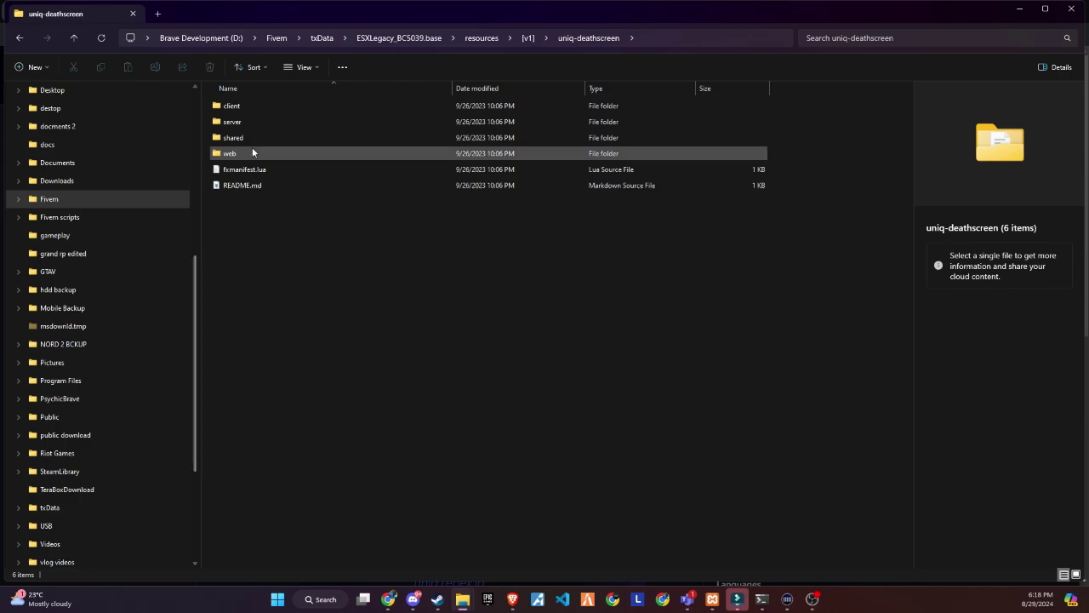
pyautogui.doubleClick(246, 139)
pyautogui.doubleClick(244, 108)
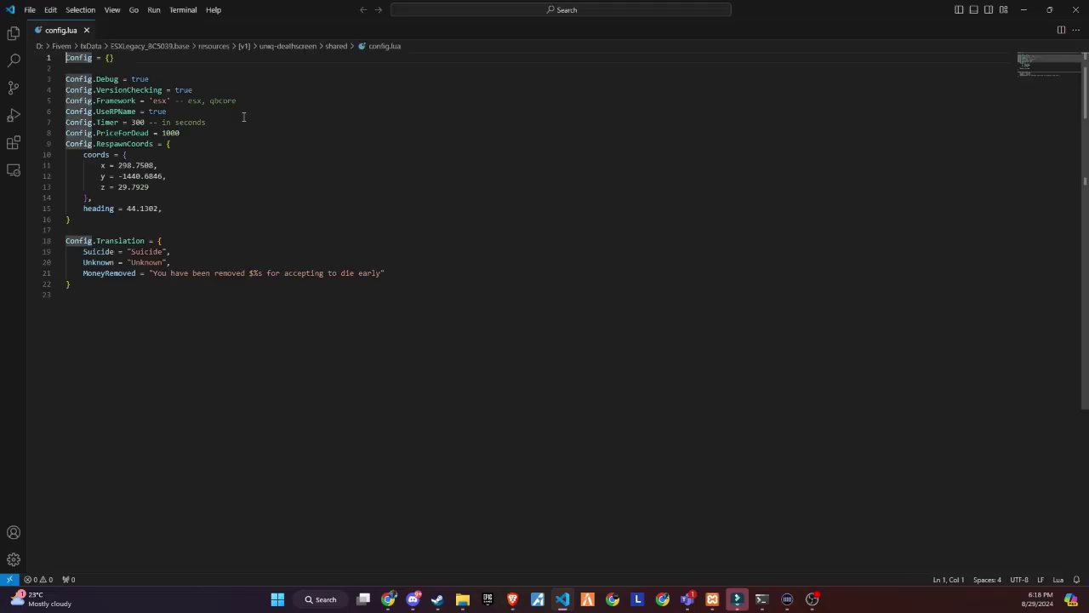
pyautogui.moveTo(96, 101); pyautogui.dragTo(228, 100)
pyautogui.moveTo(151, 78); pyautogui.dragTo(132, 78)
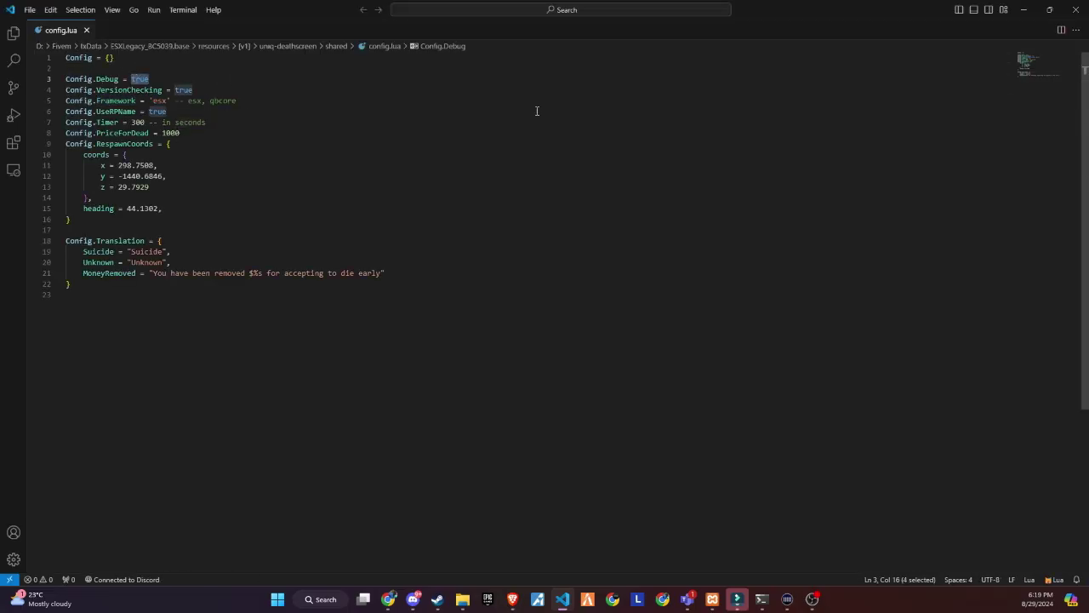
pyautogui.doubleClick(122, 133)
pyautogui.doubleClick(125, 144)
pyautogui.click(109, 154)
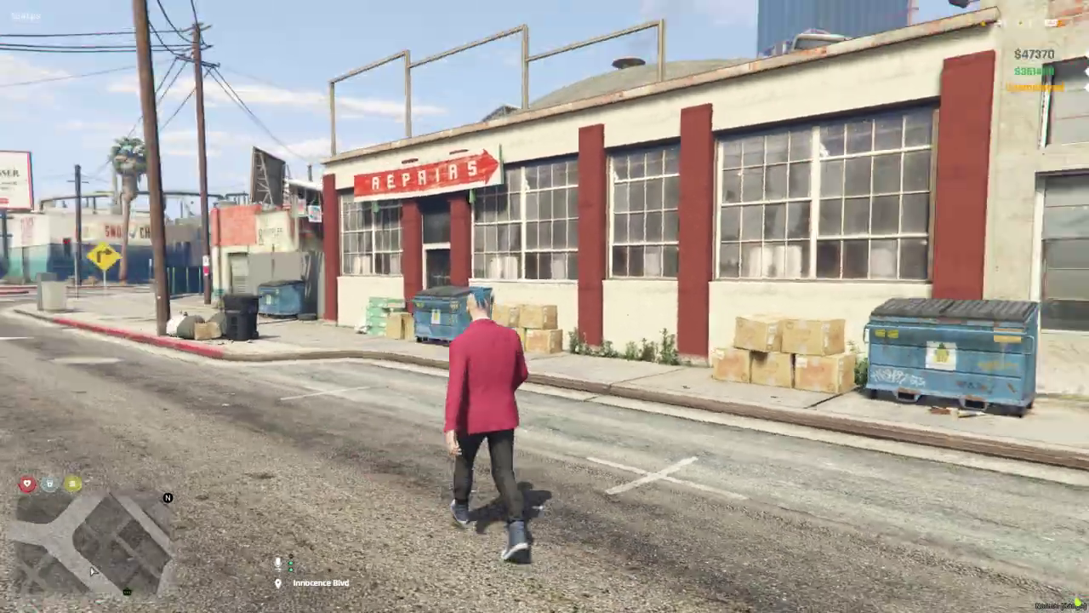
# Kill the character in FiveM with the /kill chat command and try the death screen's Call Emergency and Accept to Die options
pyautogui.write('t/kill')
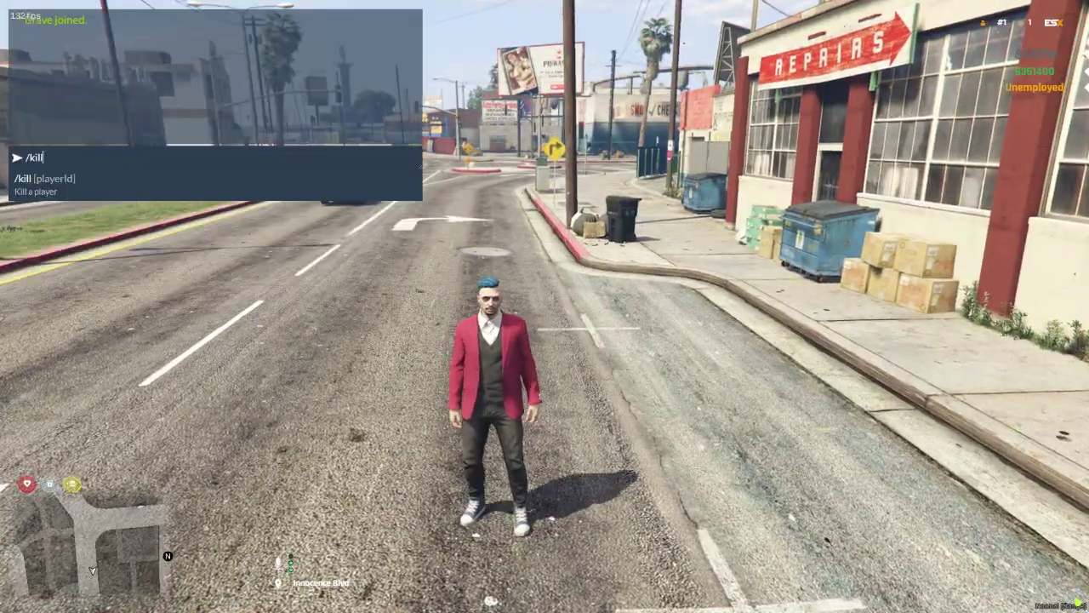
pyautogui.press('Return')
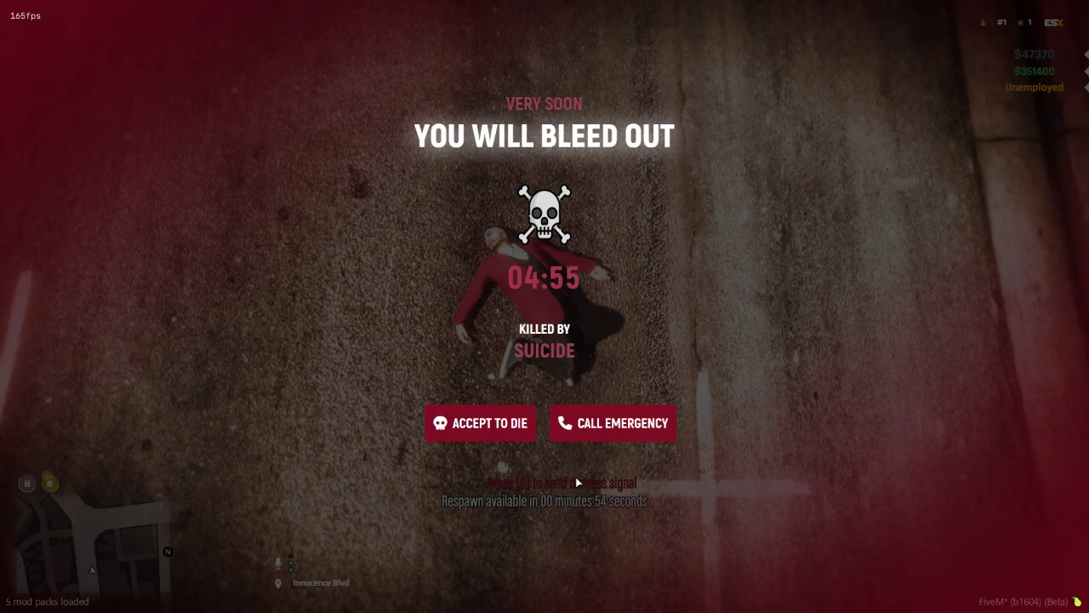
pyautogui.click(587, 424)
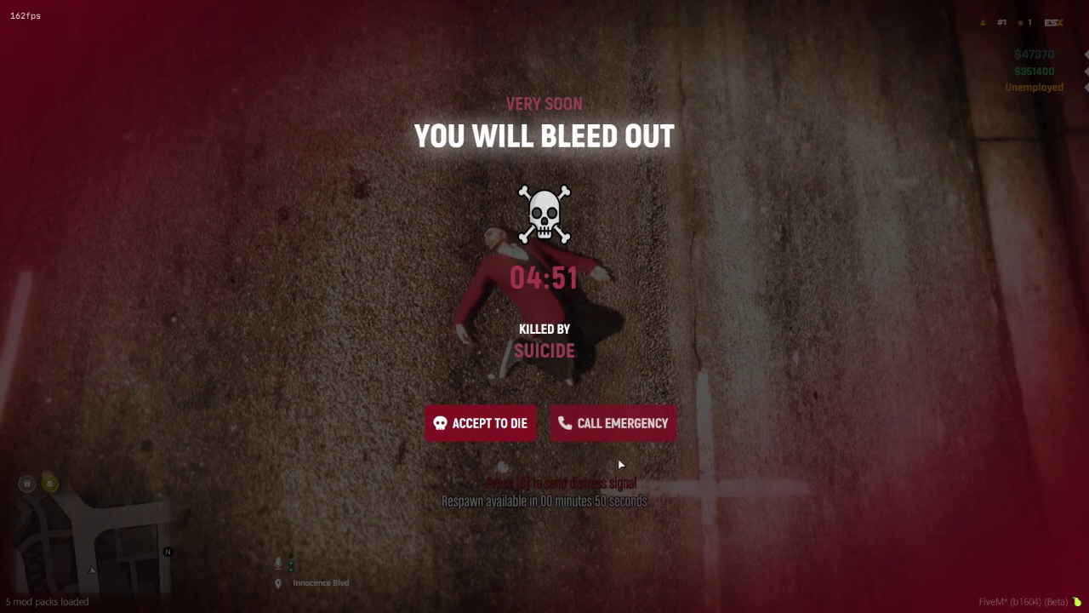
pyautogui.click(496, 433)
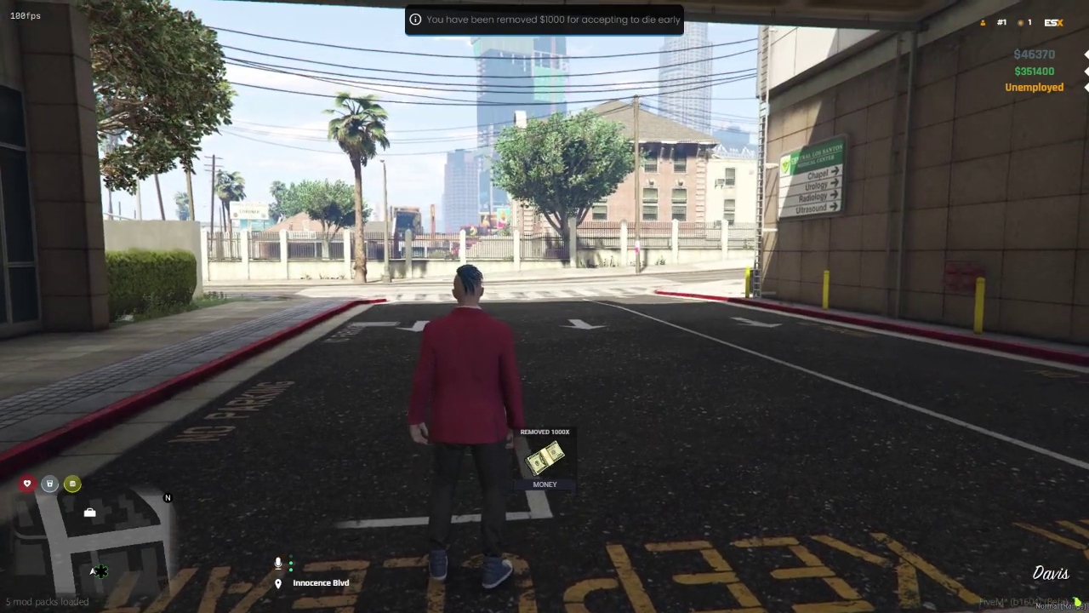
# Move the character forward along the road and try the /die command in the chat
pyautogui.hotkey('shift', 'w')
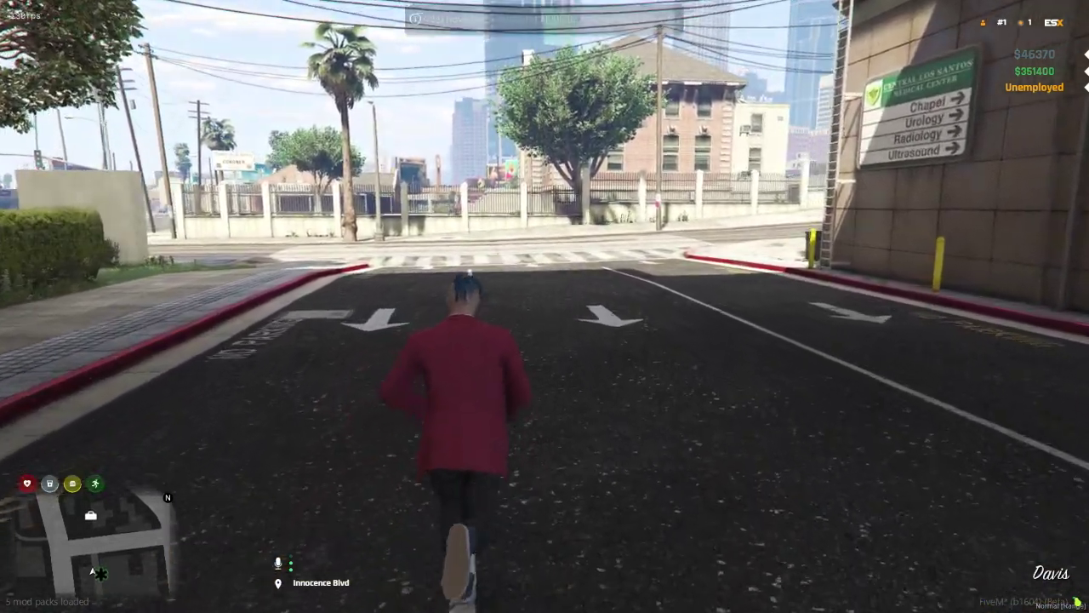
pyautogui.press('w')
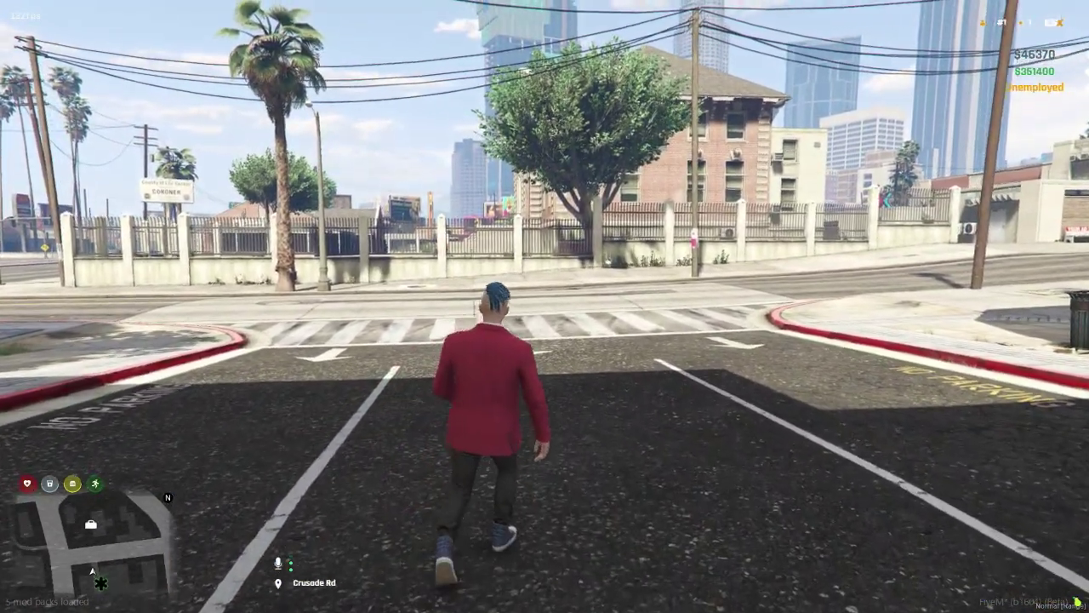
pyautogui.write('t/die')
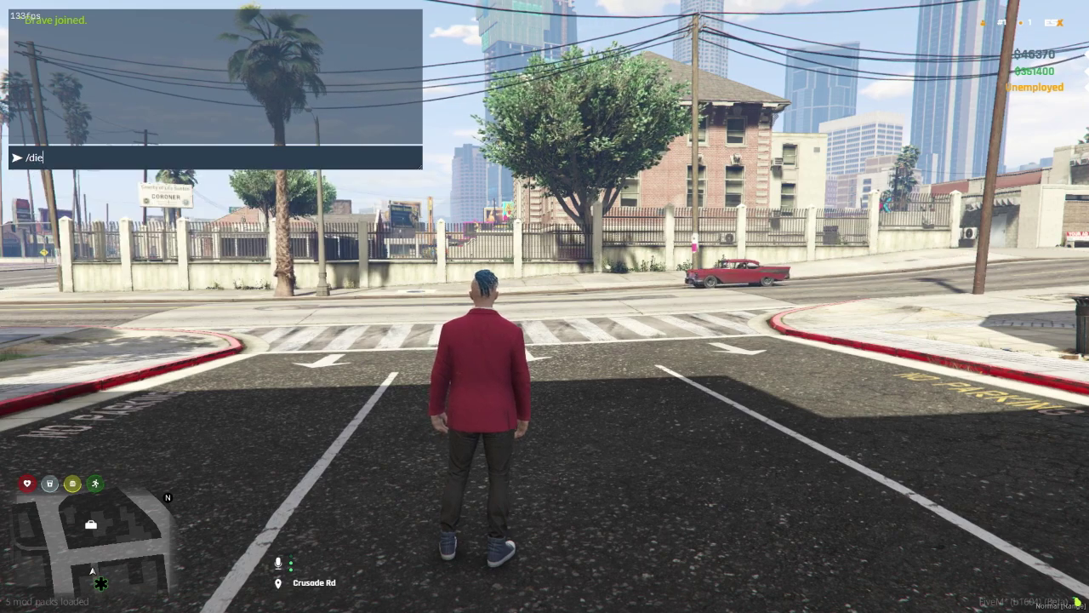
pyautogui.press('Return')
# Try to kill the character again with the /kill chat command
pyautogui.write('t/')
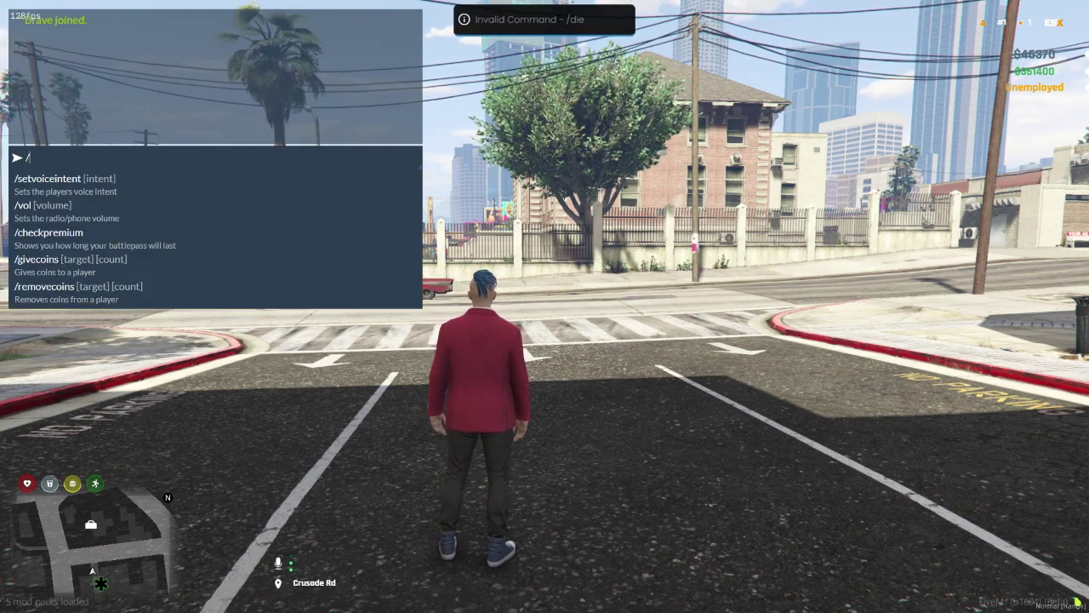
pyautogui.write('kill')
pyautogui.press('Return')
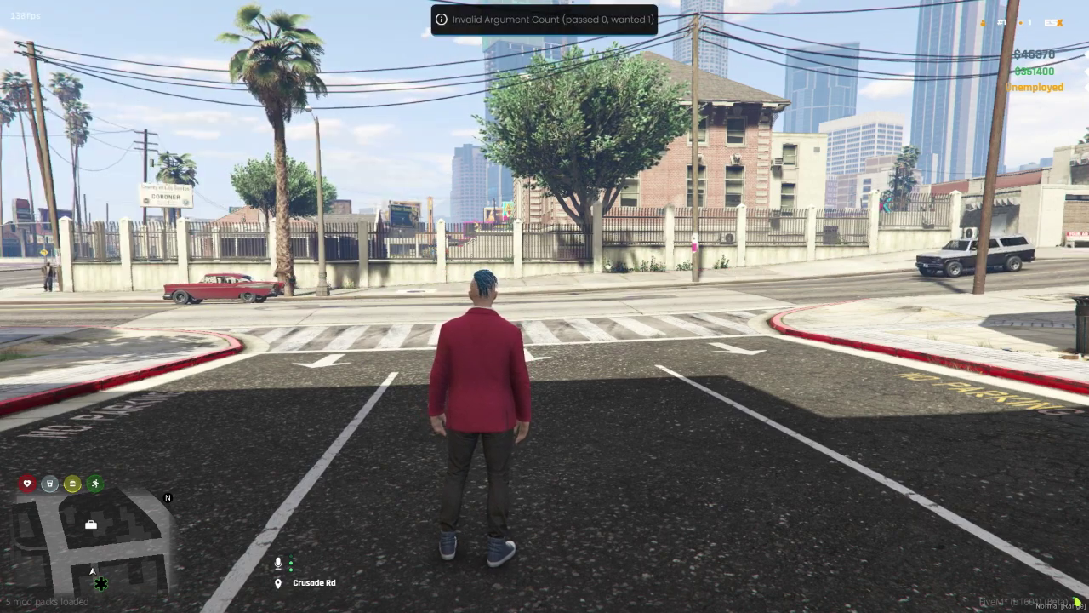
pyautogui.write('t/kill')
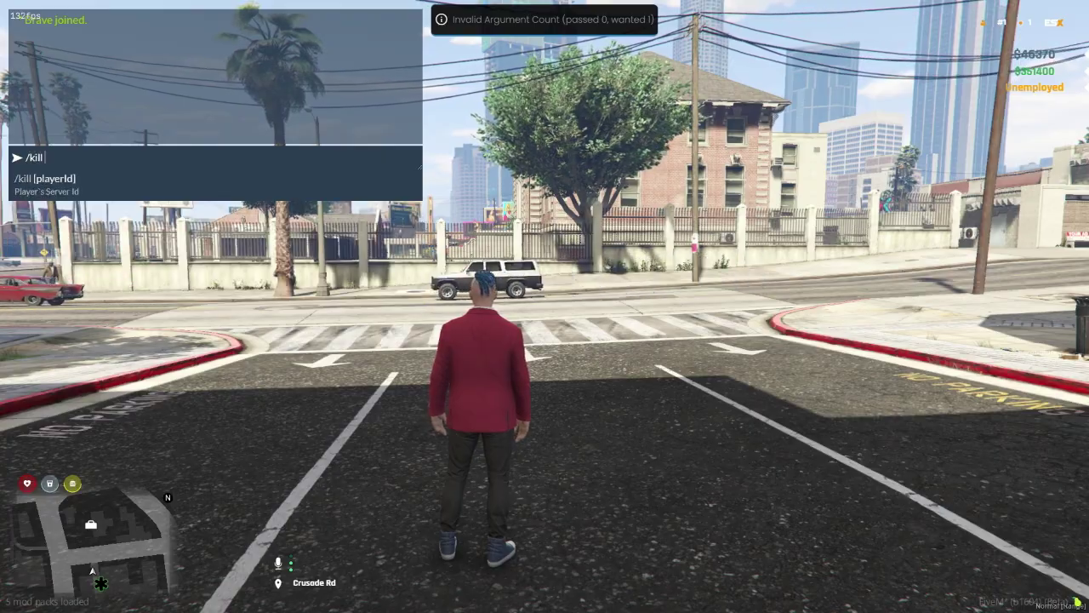
pyautogui.press('Return')
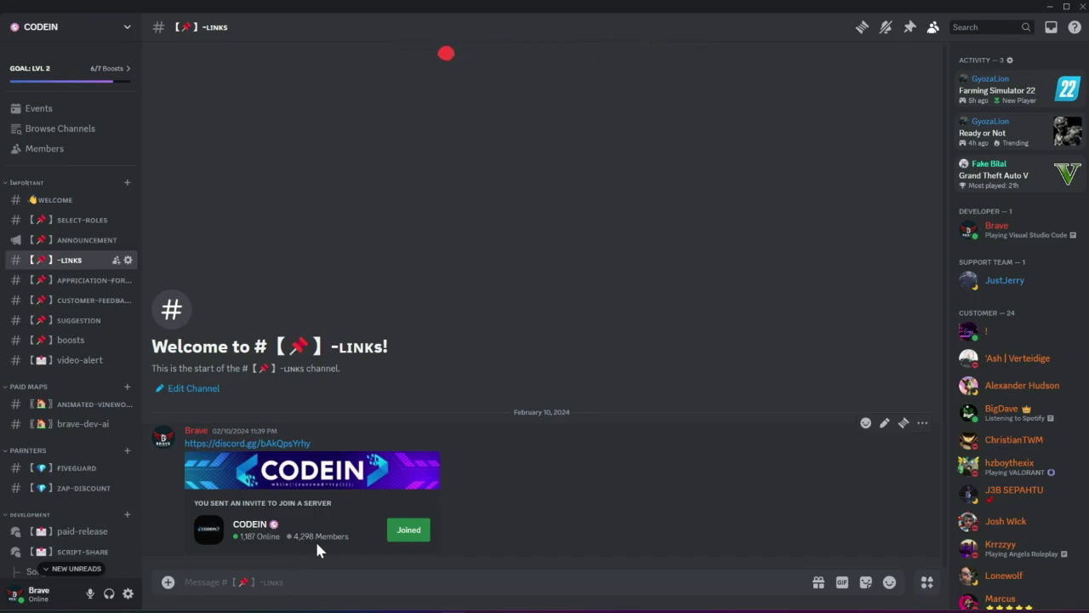
# Browse the CODEIN server's channels in Discord and look through the DeveloperGPT conversations in the chat-gpt channel
pyautogui.scroll(-10, 81, 502)
pyautogui.scroll(2, 86, 446)
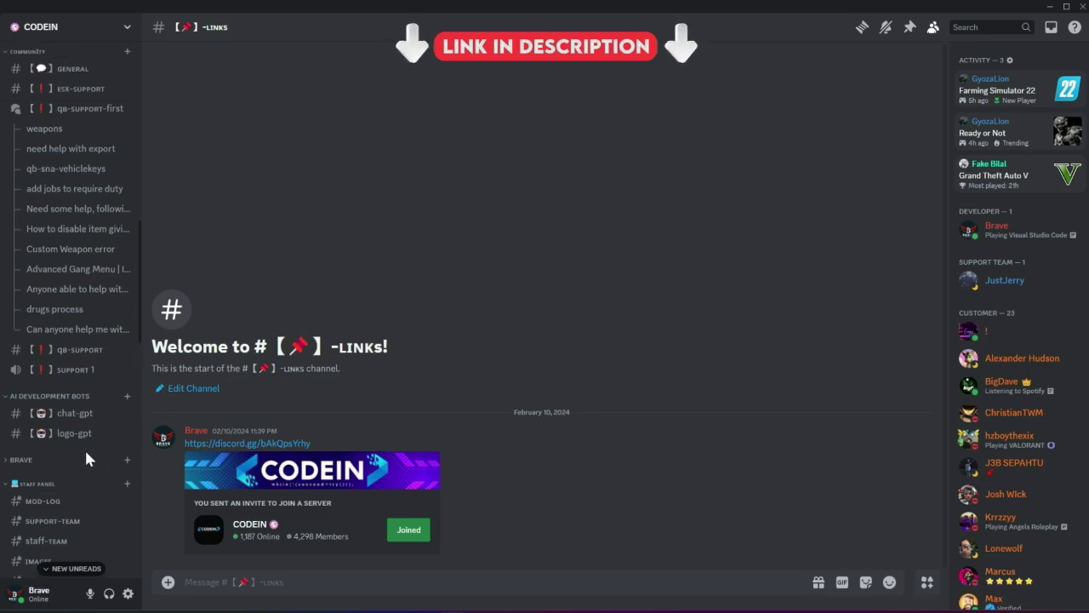
pyautogui.click(79, 421)
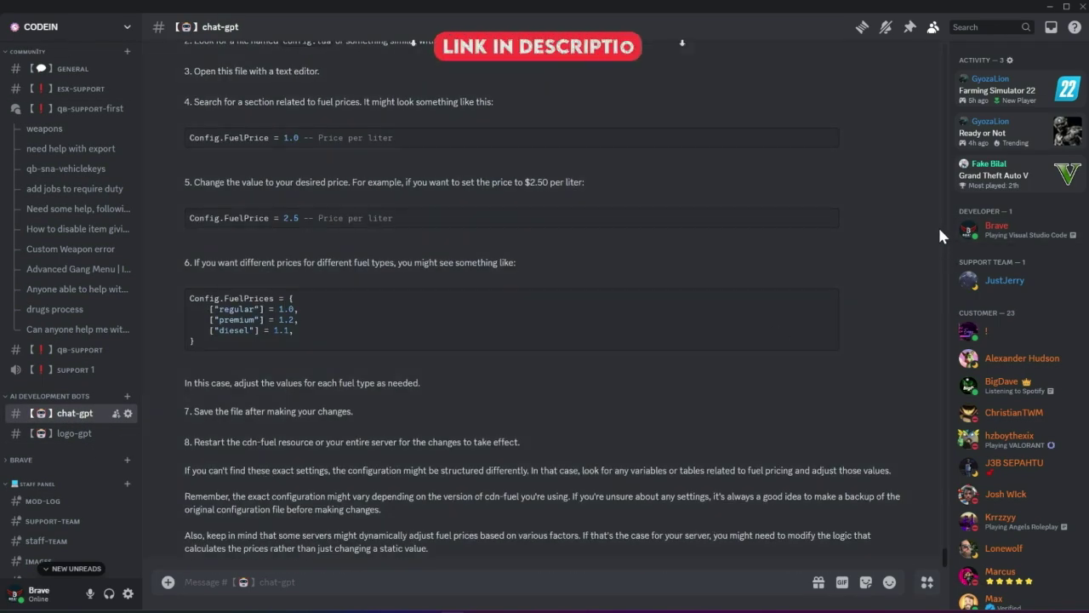
pyautogui.scroll(15, 354, 390)
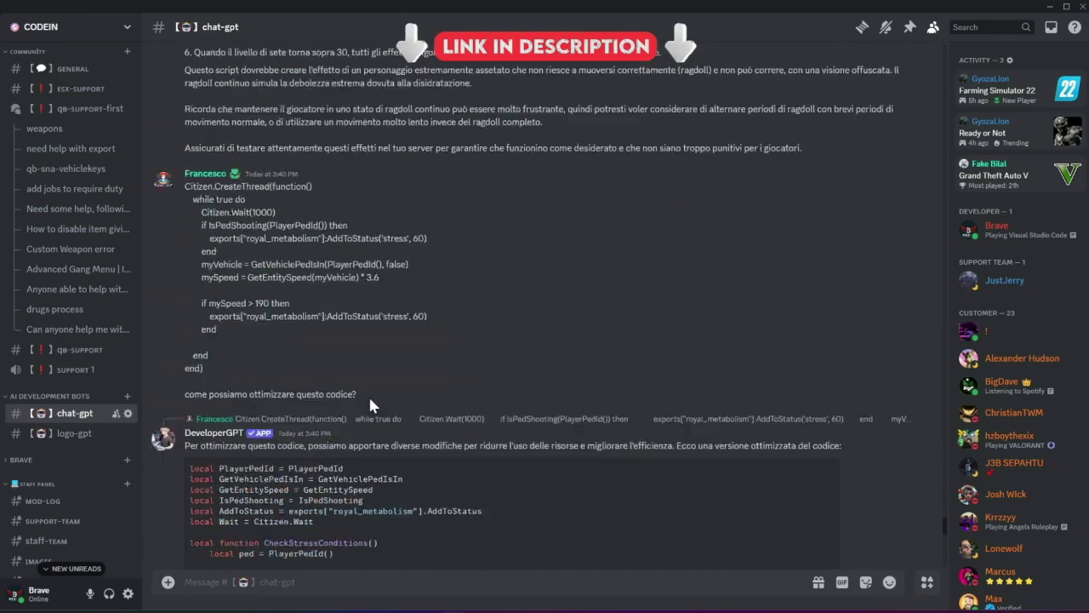
pyautogui.scroll(-4, 368, 395)
pyautogui.scroll(10, 368, 395)
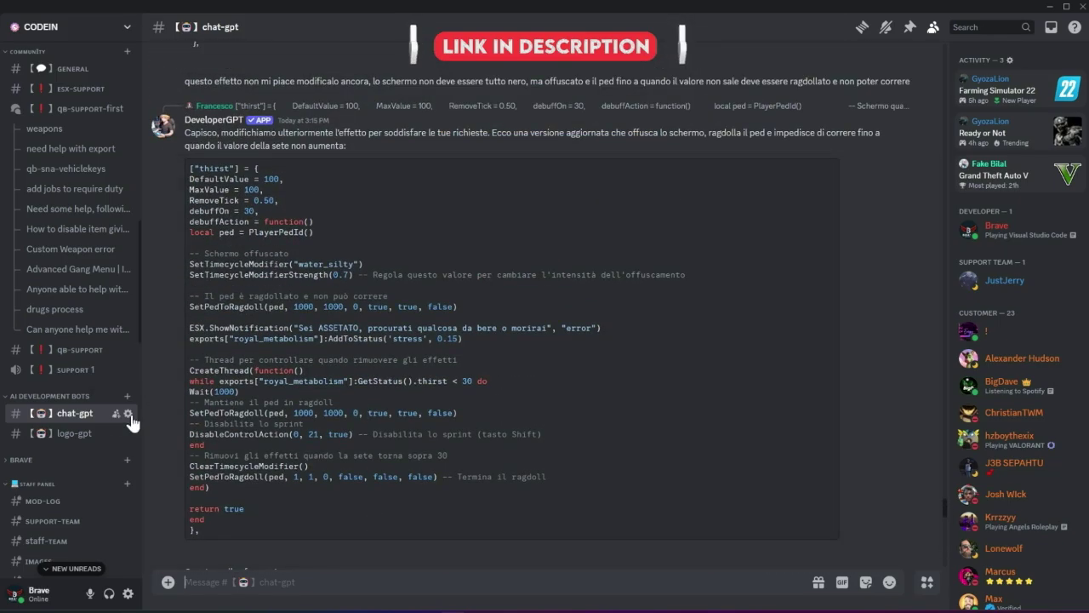
# Look through the generated FiveM server logos in the logo-gpt channel
pyautogui.click(96, 433)
pyautogui.scroll(3, 267, 414)
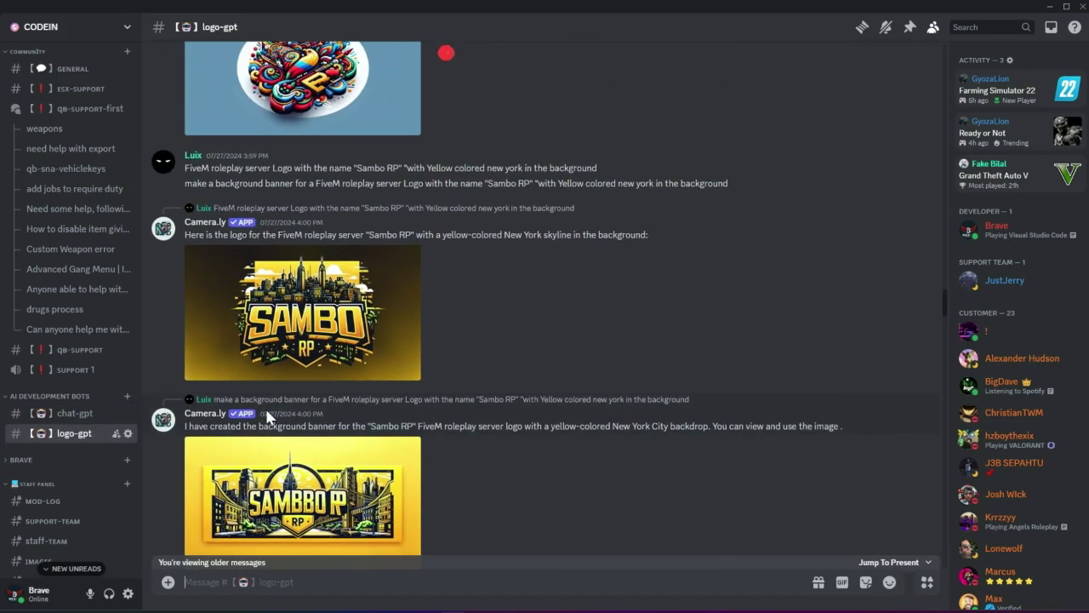
pyautogui.scroll(-15, 306, 451)
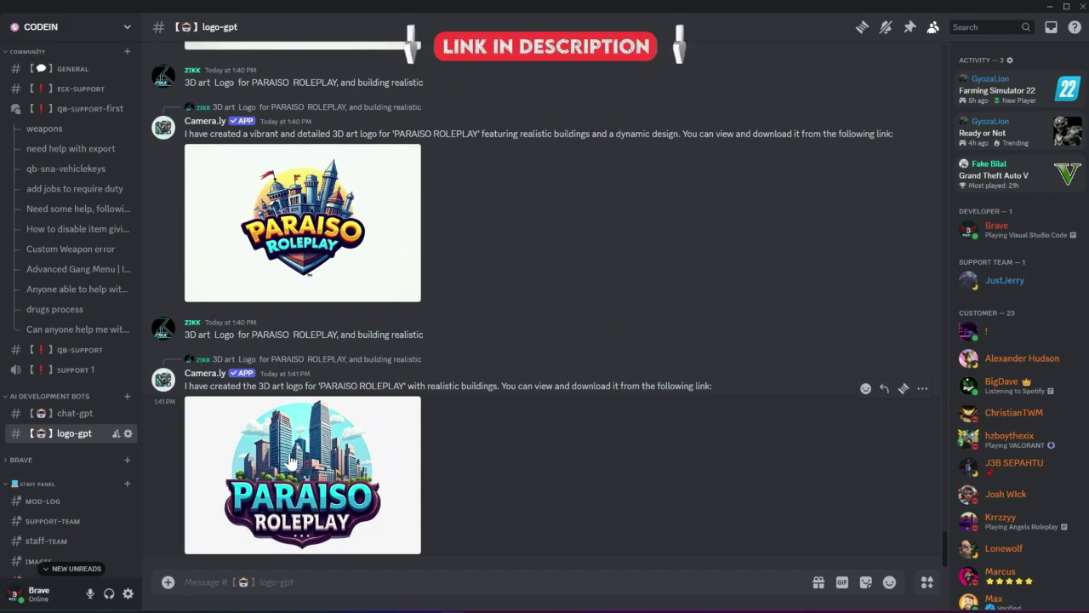
pyautogui.scroll(10, 324, 278)
# Browse the user-maps, user-script, discord-template, client-code and script-share channels
pyautogui.scroll(4, 68, 304)
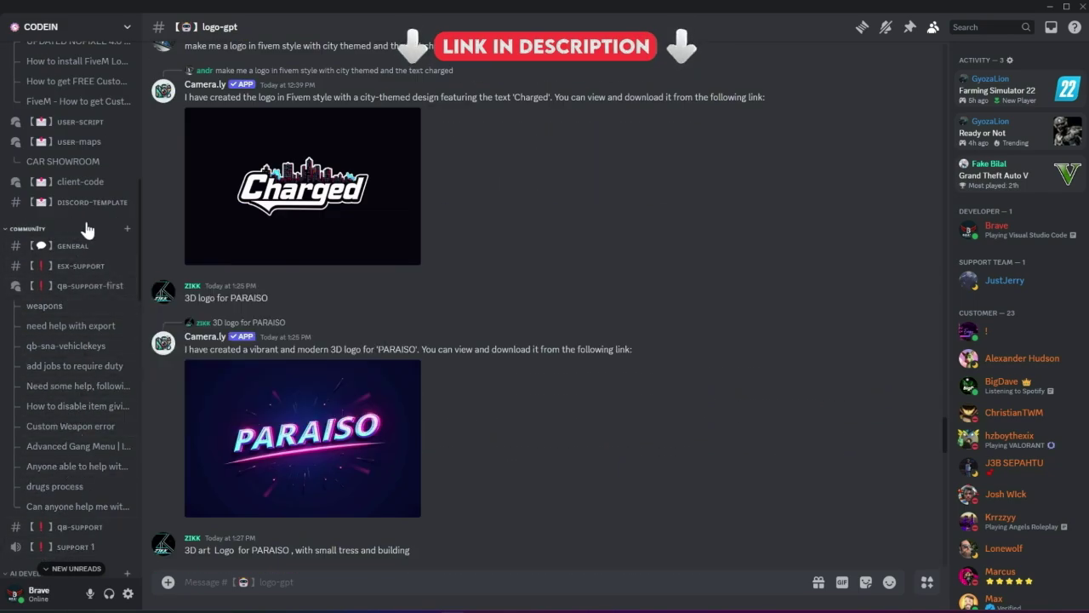
pyautogui.scroll(3, 80, 255)
pyautogui.click(75, 260)
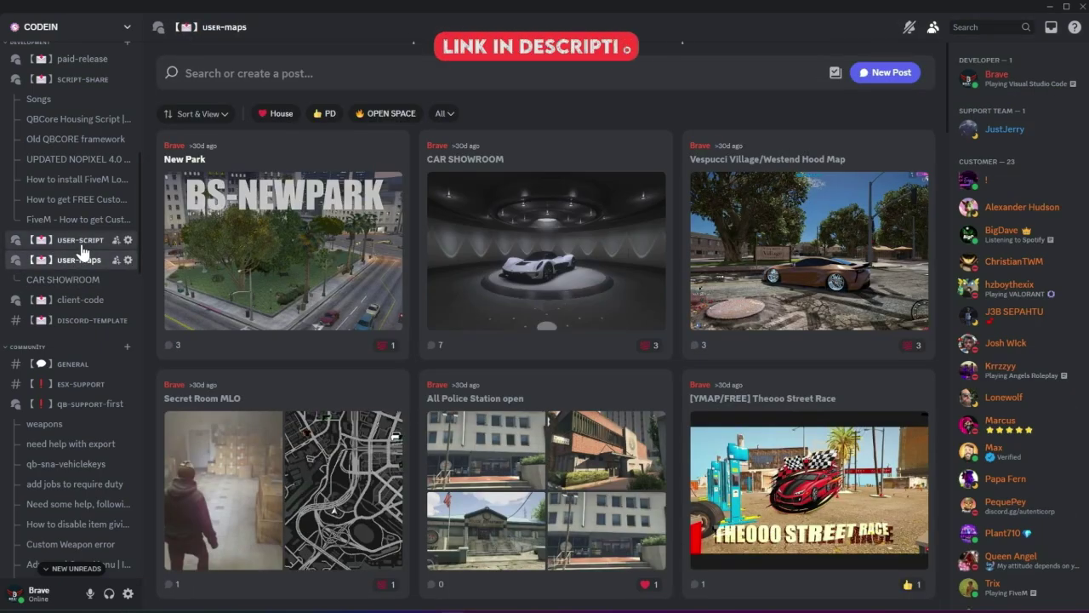
pyautogui.click(80, 240)
pyautogui.click(83, 320)
pyautogui.click(82, 301)
pyautogui.scroll(4, 86, 306)
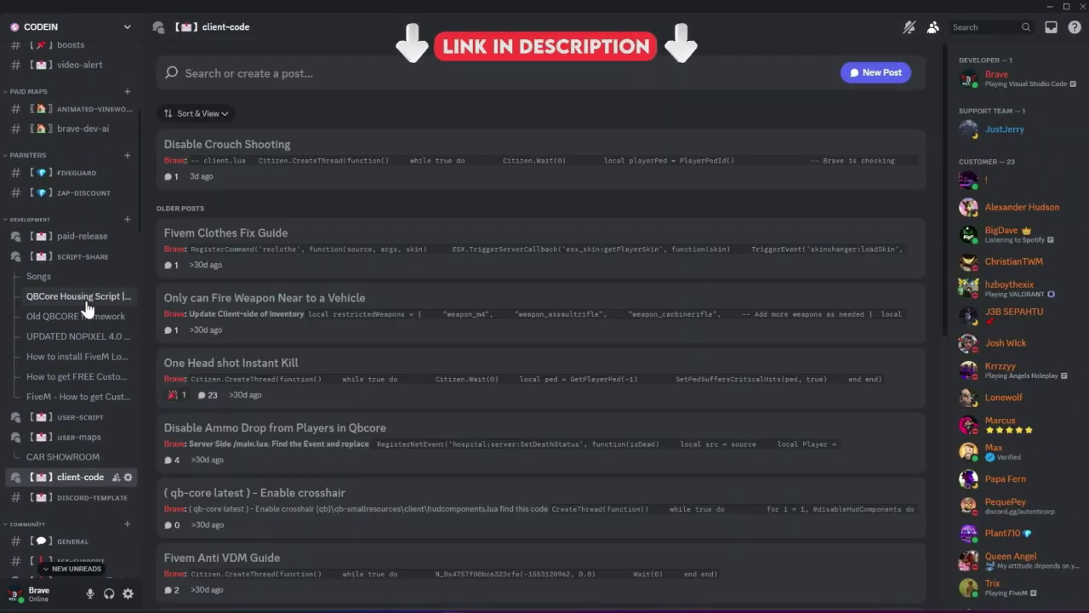
pyautogui.click(84, 257)
pyautogui.scroll(7, 85, 260)
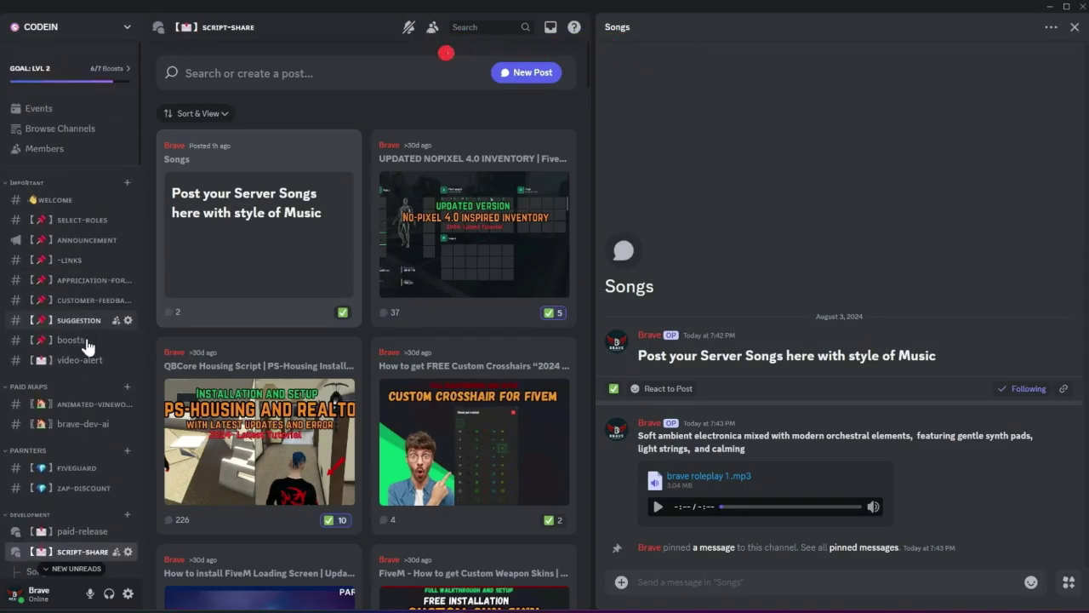